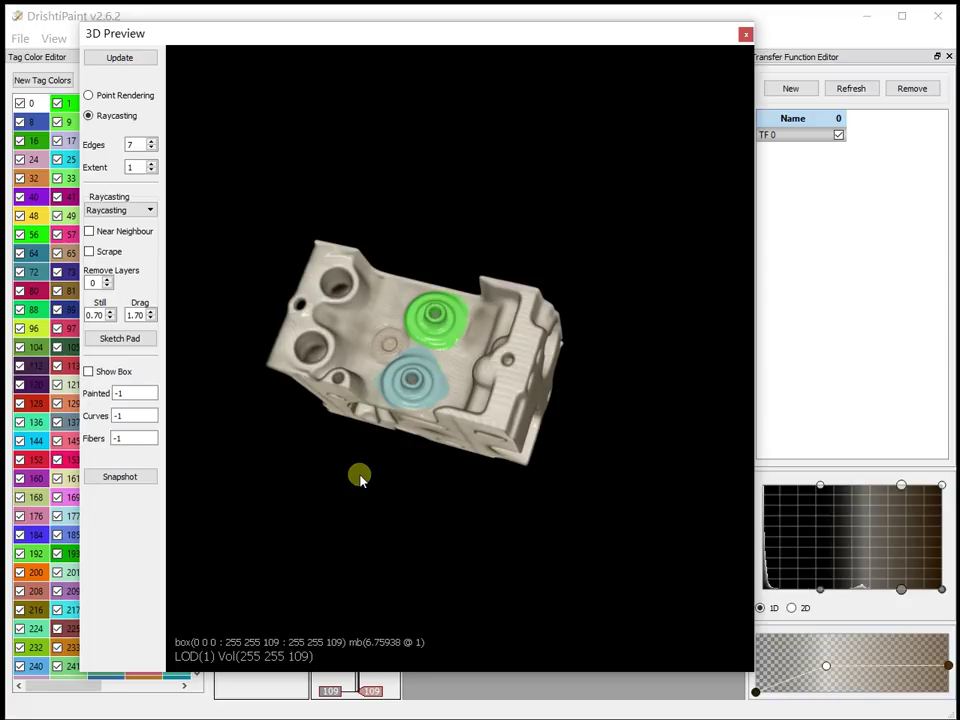
Orbit, tilt and zoom the engine volume until it faces front and fills the 3D Preview.
drag(361, 480, 470, 340)
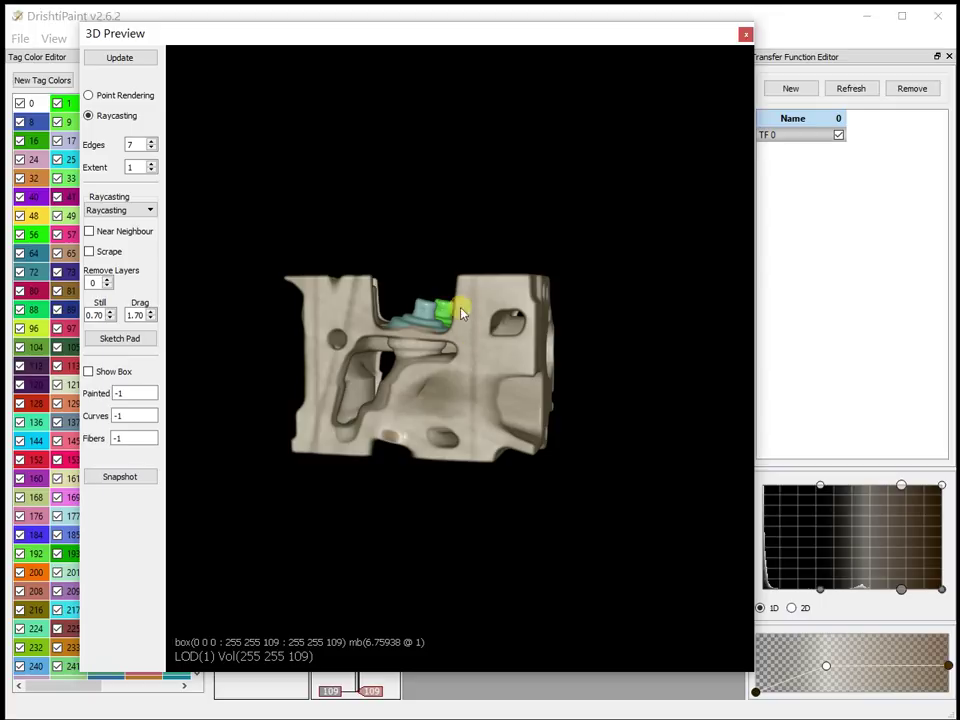
drag(381, 444, 427, 497)
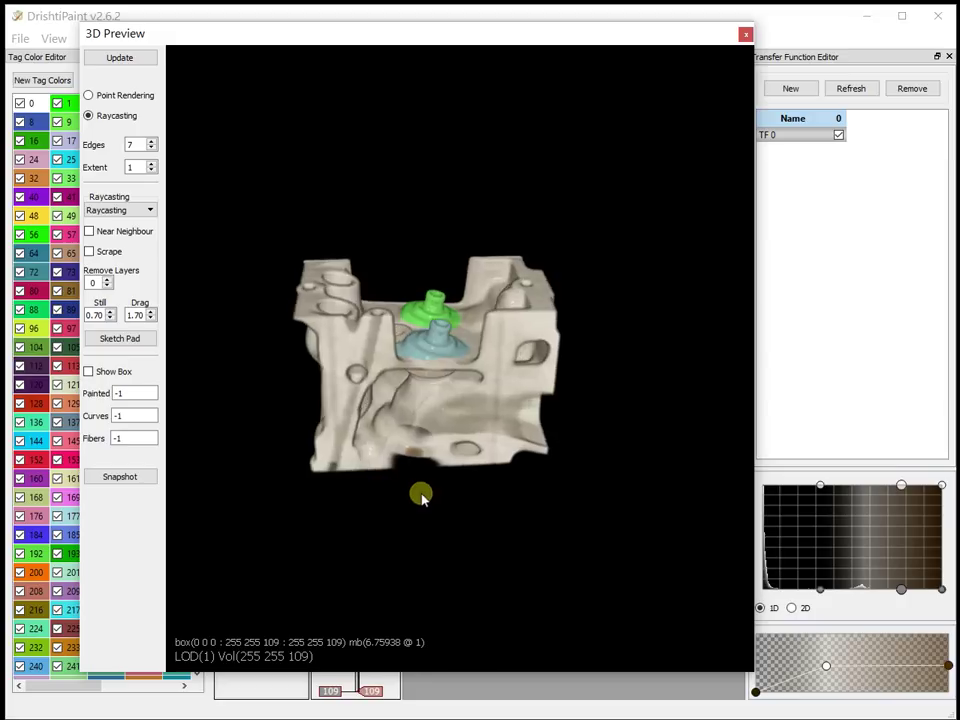
middle_drag(431, 163, 440, 362)
drag(440, 362, 414, 388)
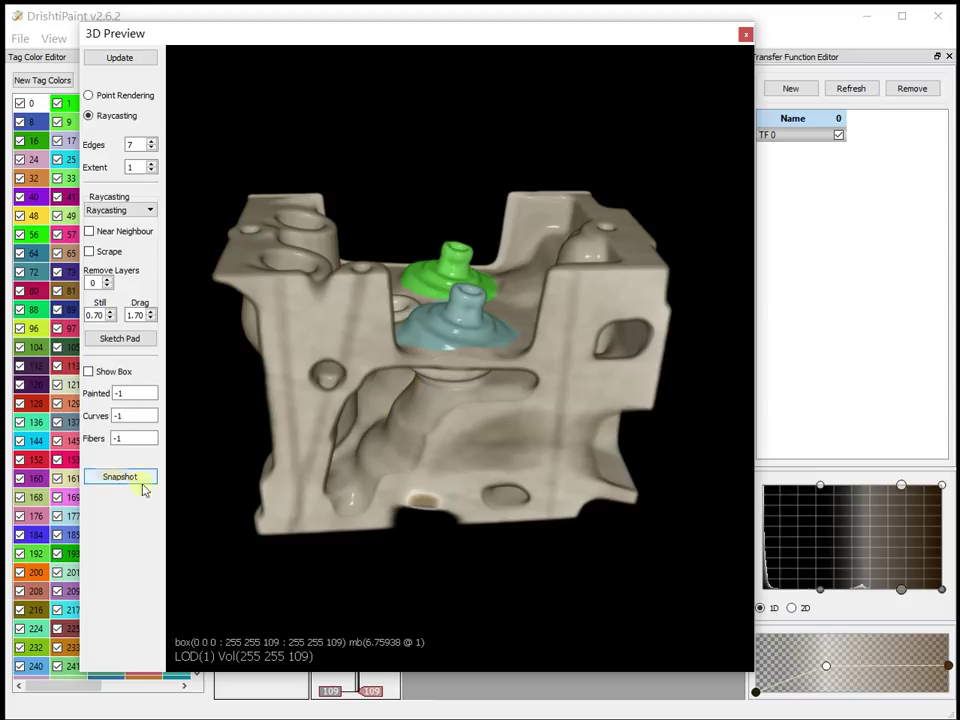
Start a snapshot of the current view at 1024 600 (WSVGA) image size.
click(112, 478)
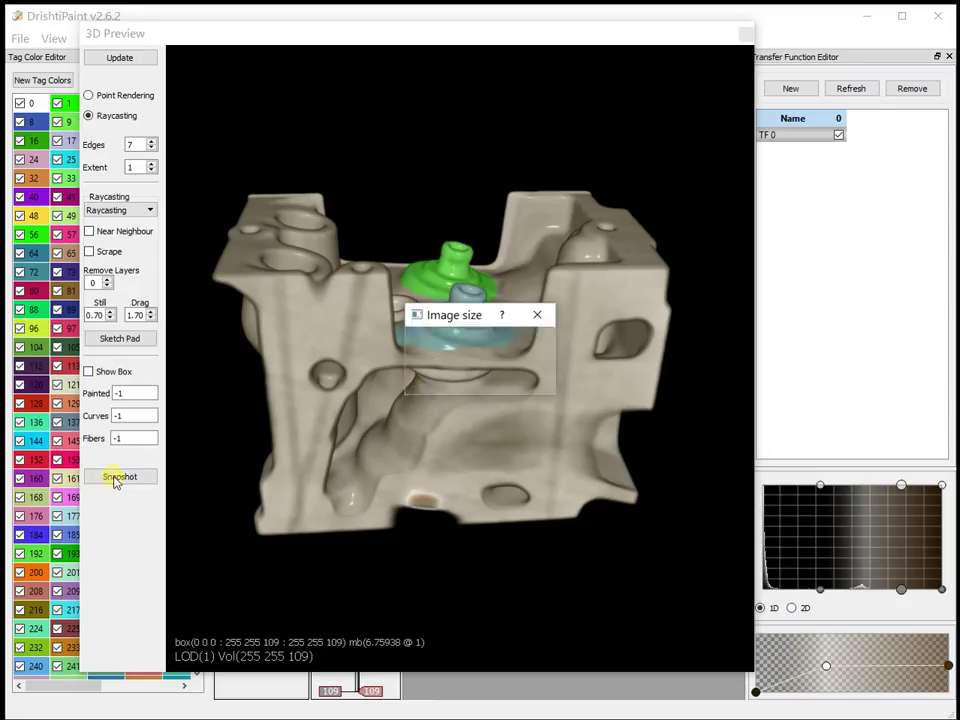
click(541, 357)
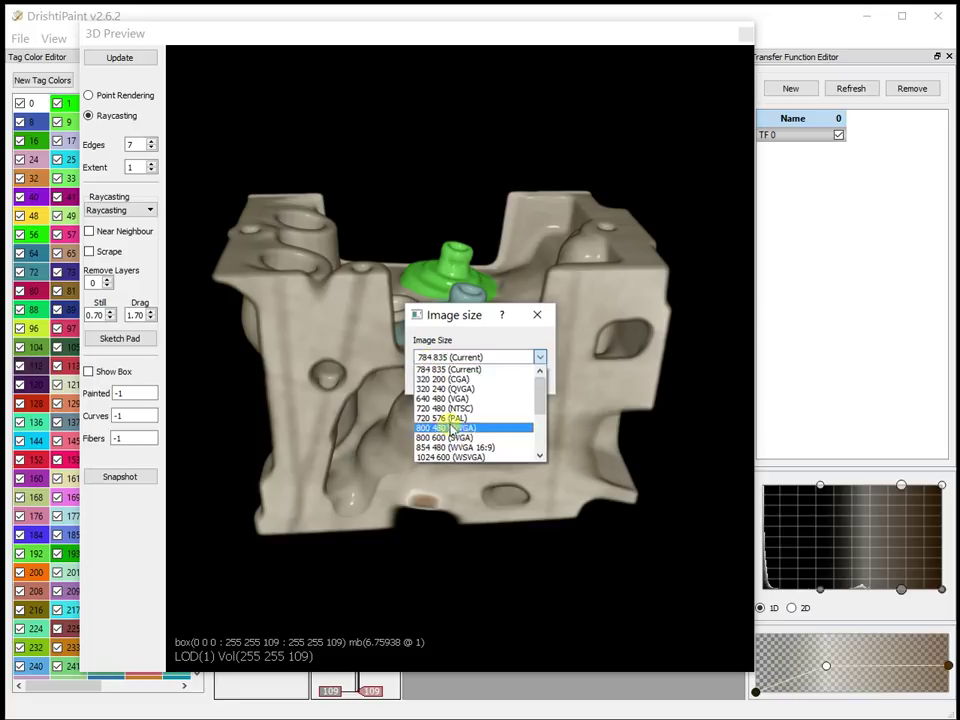
click(445, 457)
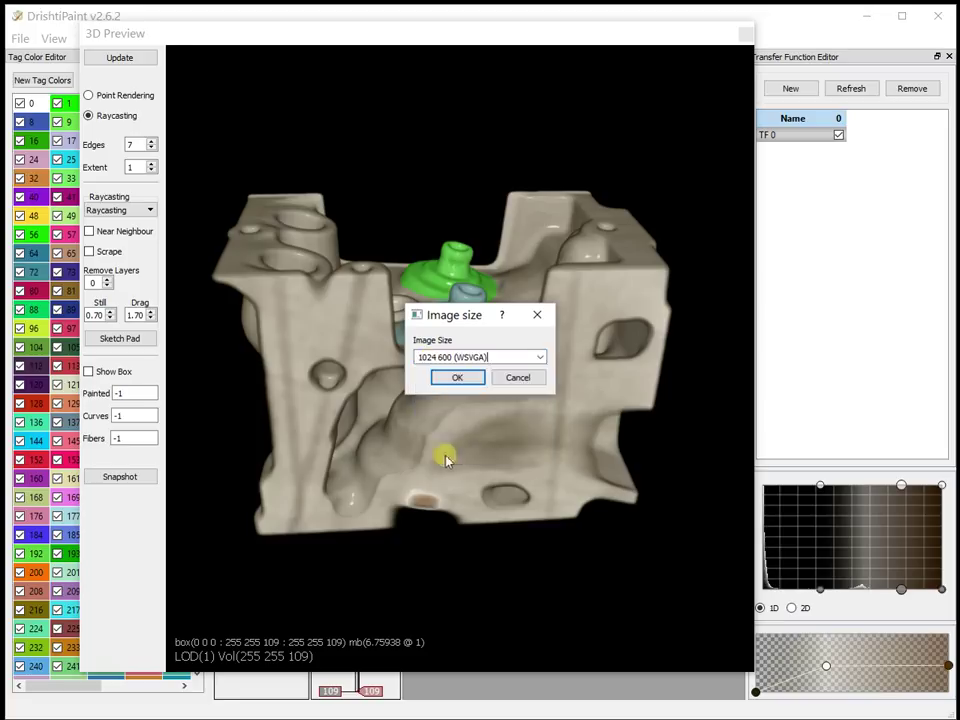
click(459, 379)
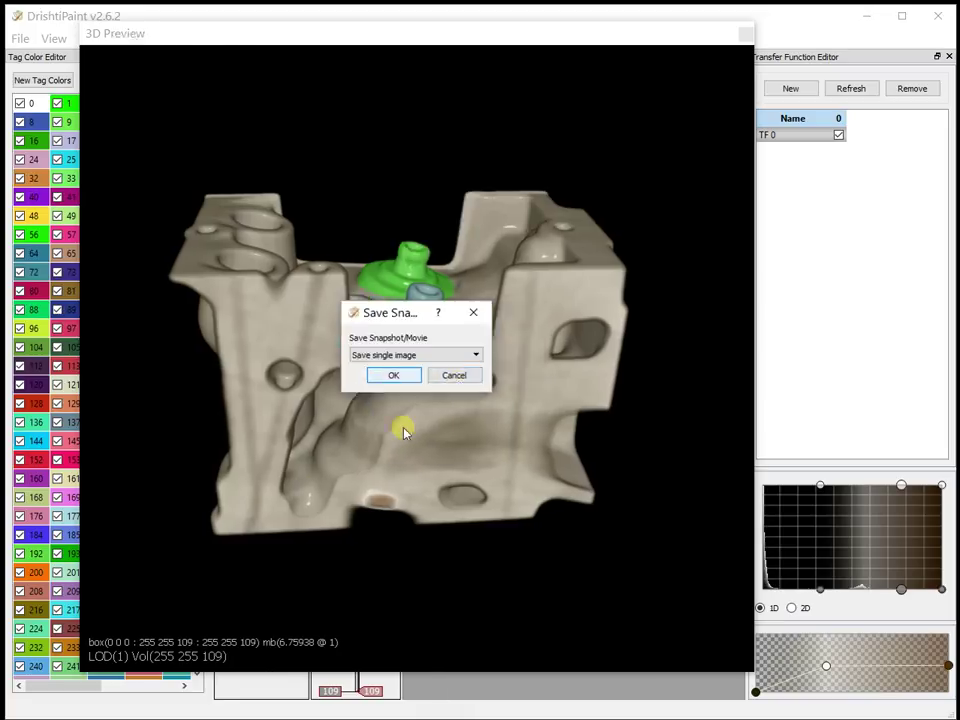
Save the snapshot as a single image named 'testimage'.
click(407, 355)
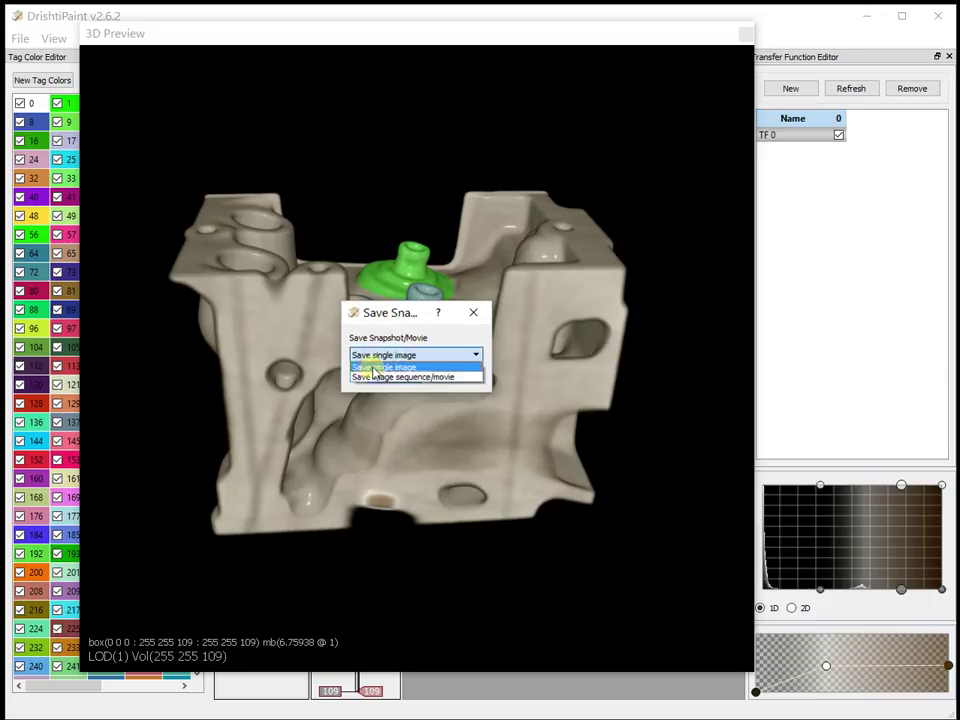
click(378, 367)
click(398, 374)
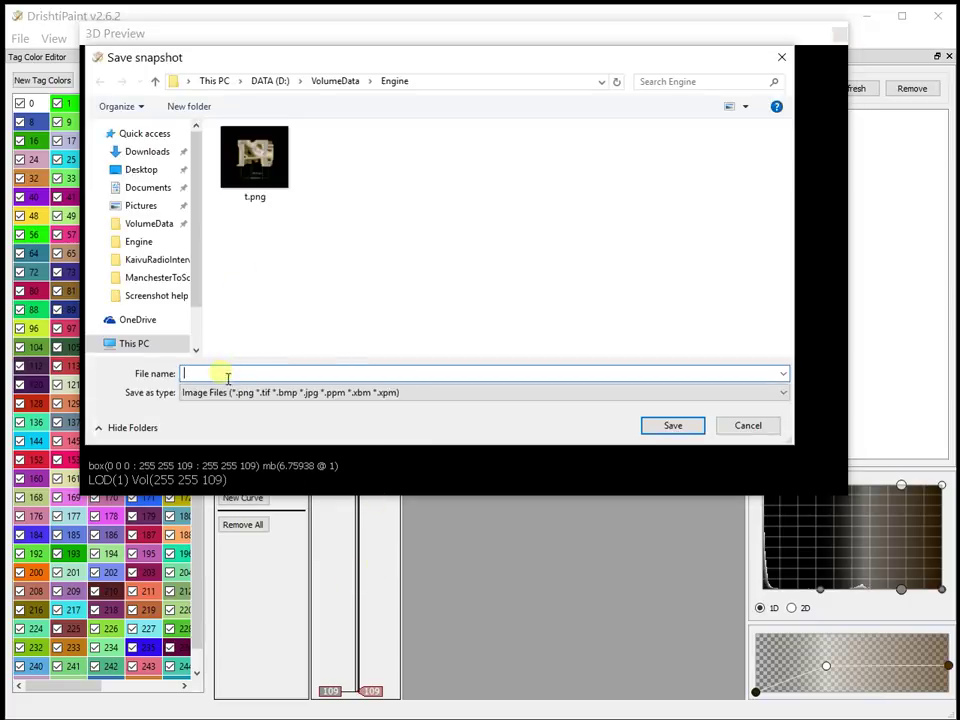
text(testimage)
key(Return)
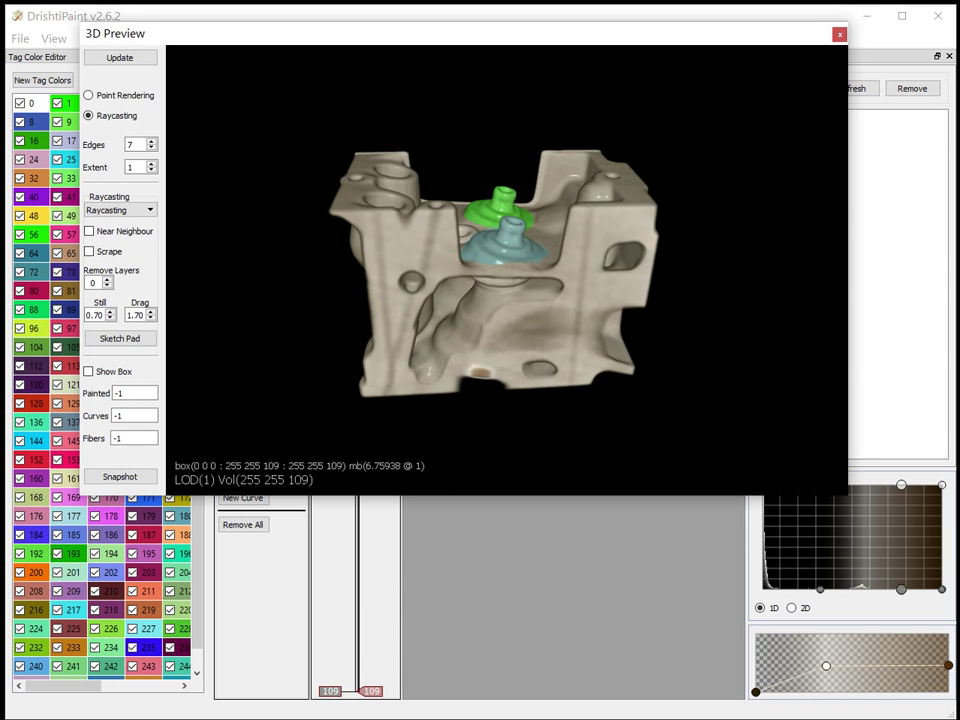
key(alt+Tab)
drag(810, 315, 752, 269)
click(797, 440)
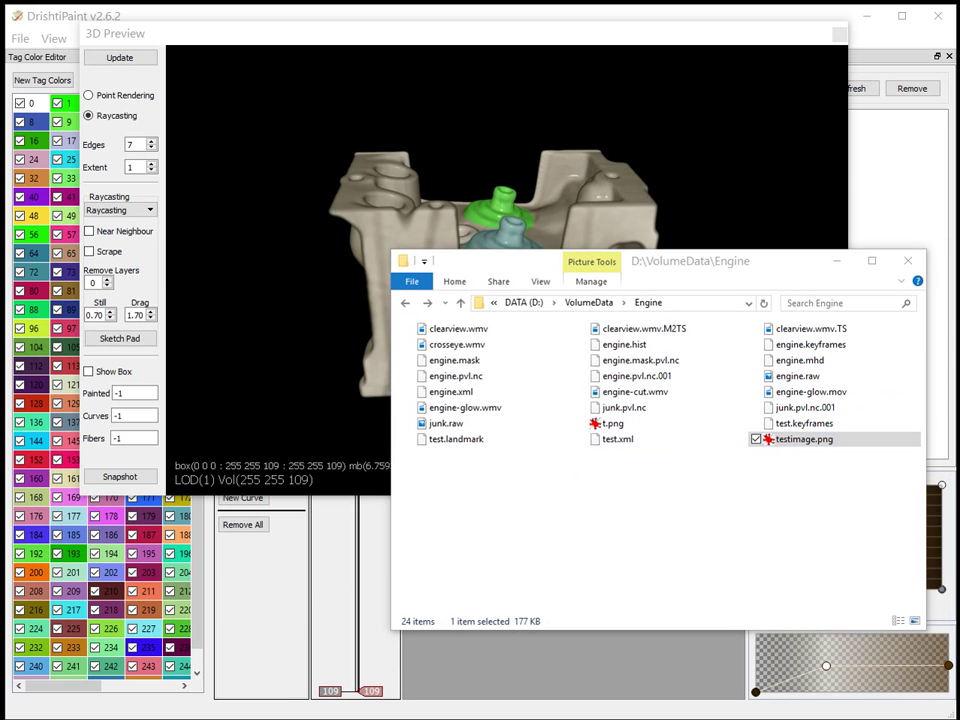
double_click(797, 440)
drag(746, 71, 669, 58)
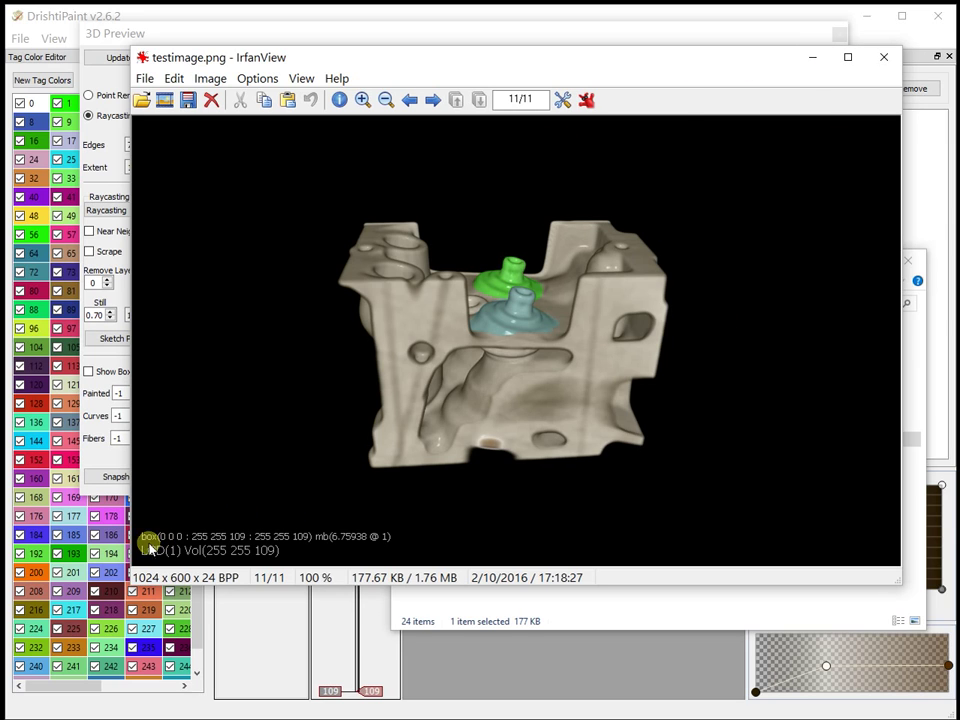
click(881, 66)
Bring the 3D Preview forward, nudge it down-right and rotate the engine flatter.
click(724, 236)
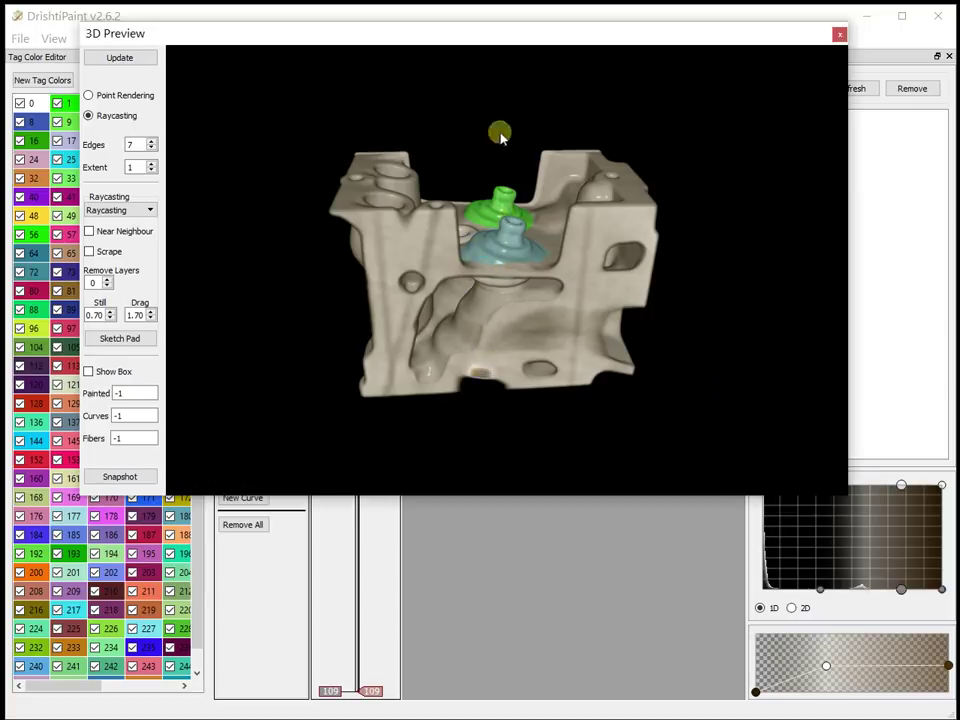
drag(414, 32, 445, 66)
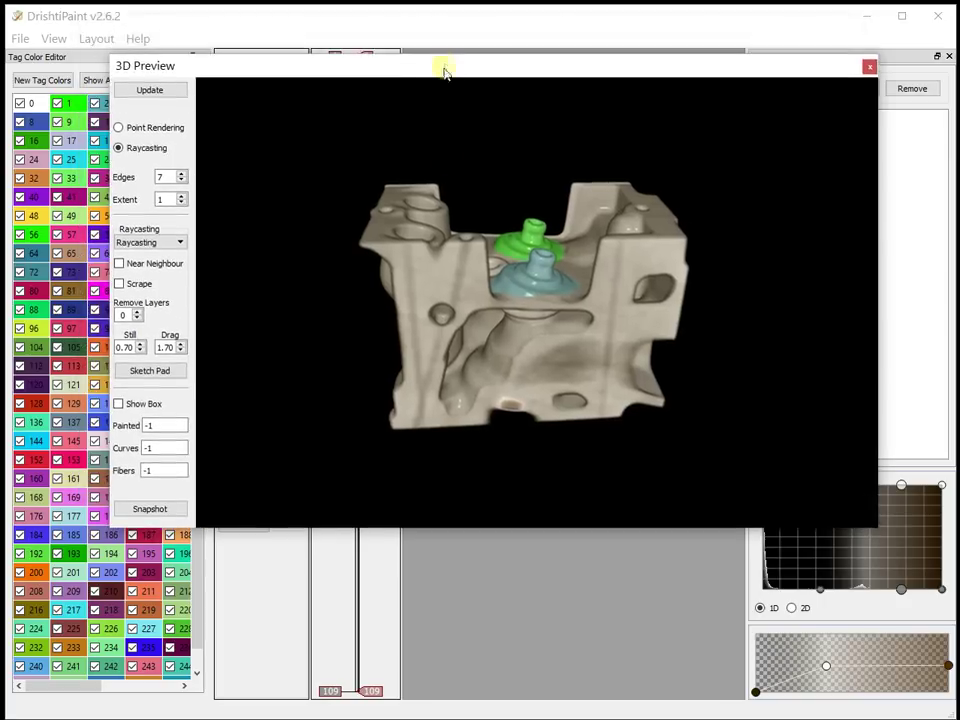
mouse_move(527, 358)
mouse_down()
mouse_move(516, 332)
mouse_move(515, 345)
mouse_up()
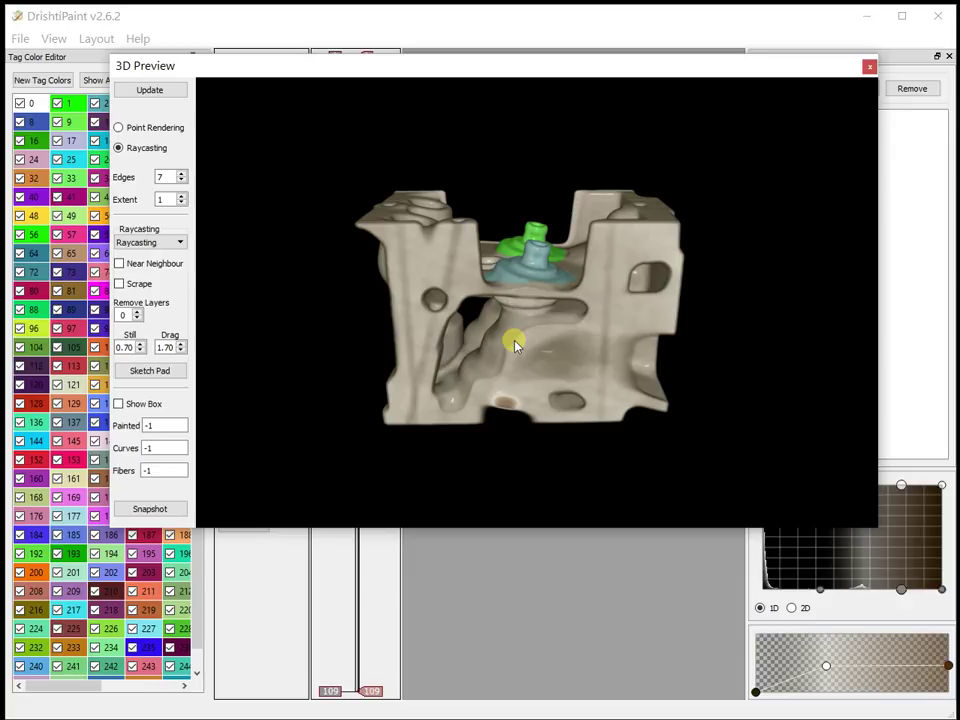
View the Command Help with HotKey + Mouse Help listed, then close it.
key(space)
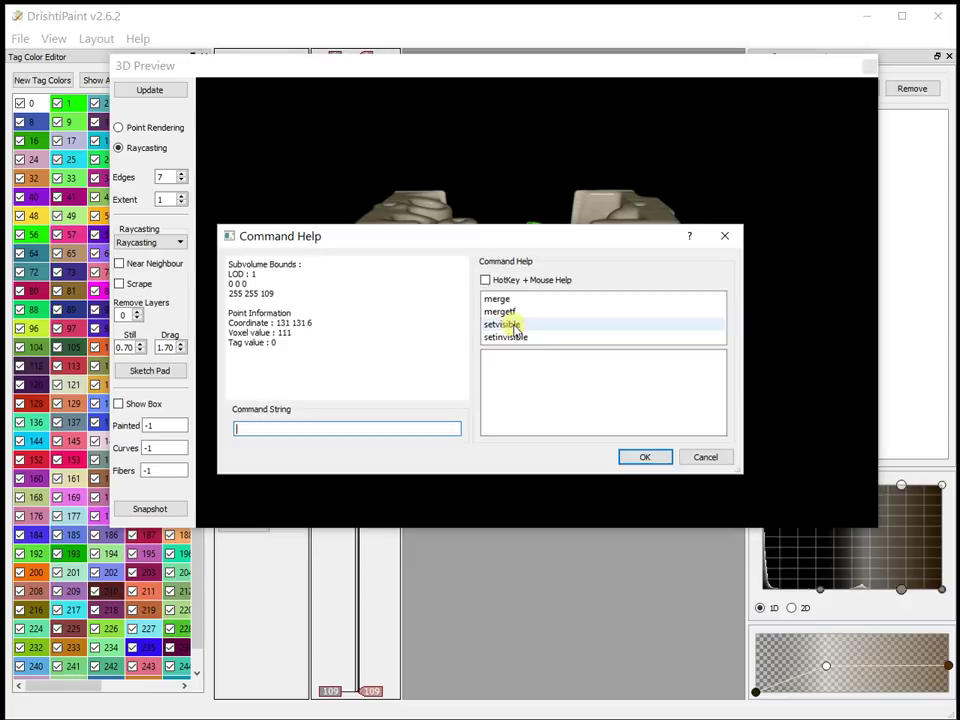
drag(511, 238, 509, 112)
click(485, 165)
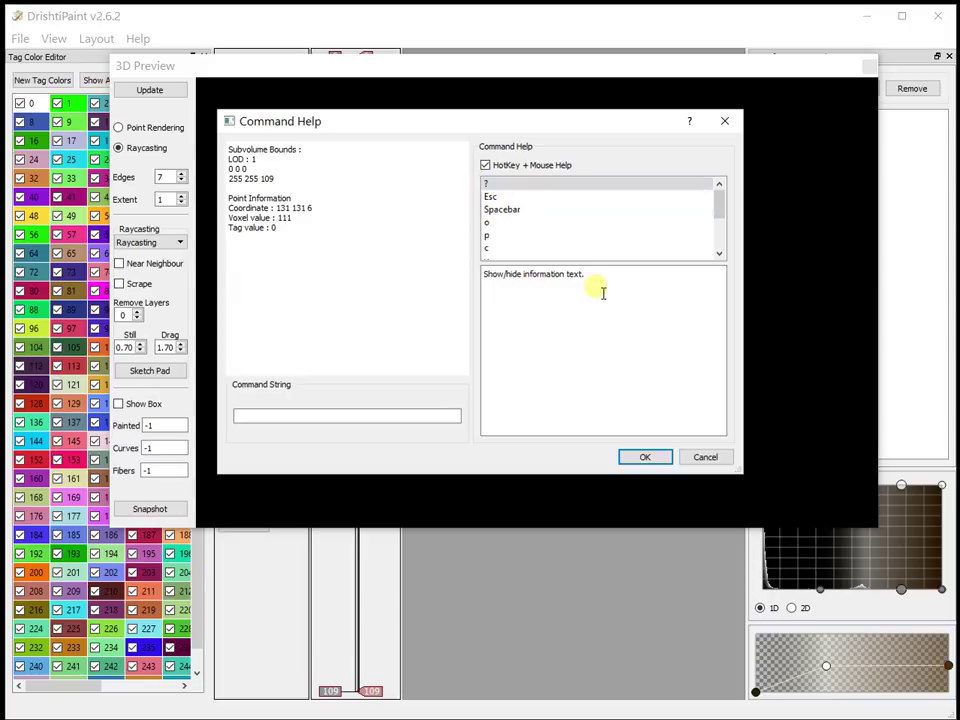
click(725, 122)
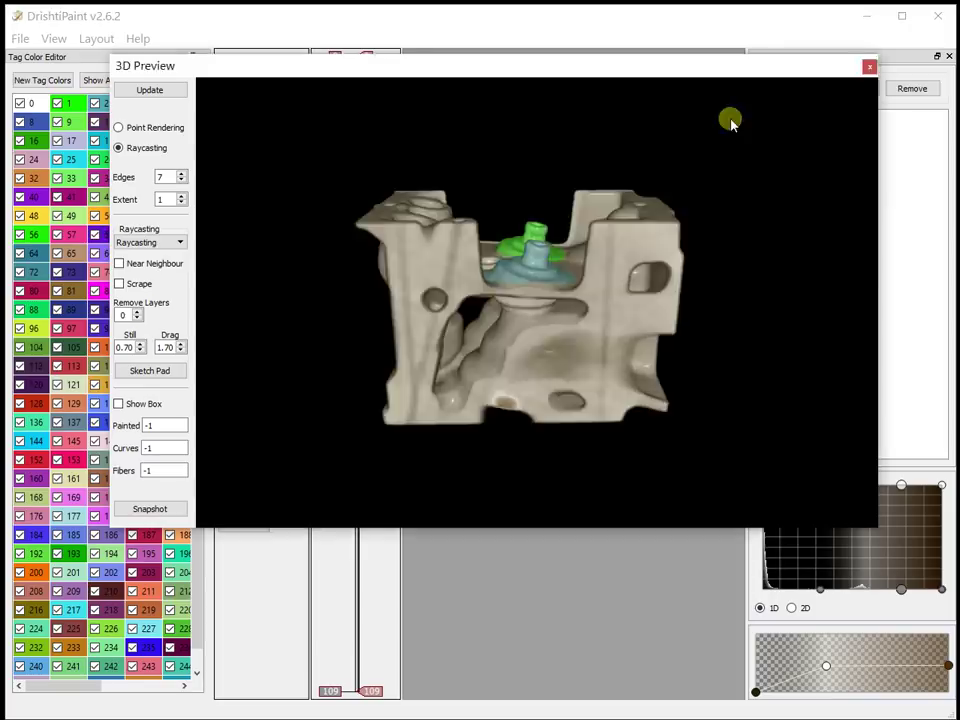
Turn the engine upward and back, then zoom in and back out with the mouse wheel.
drag(430, 480, 619, 304)
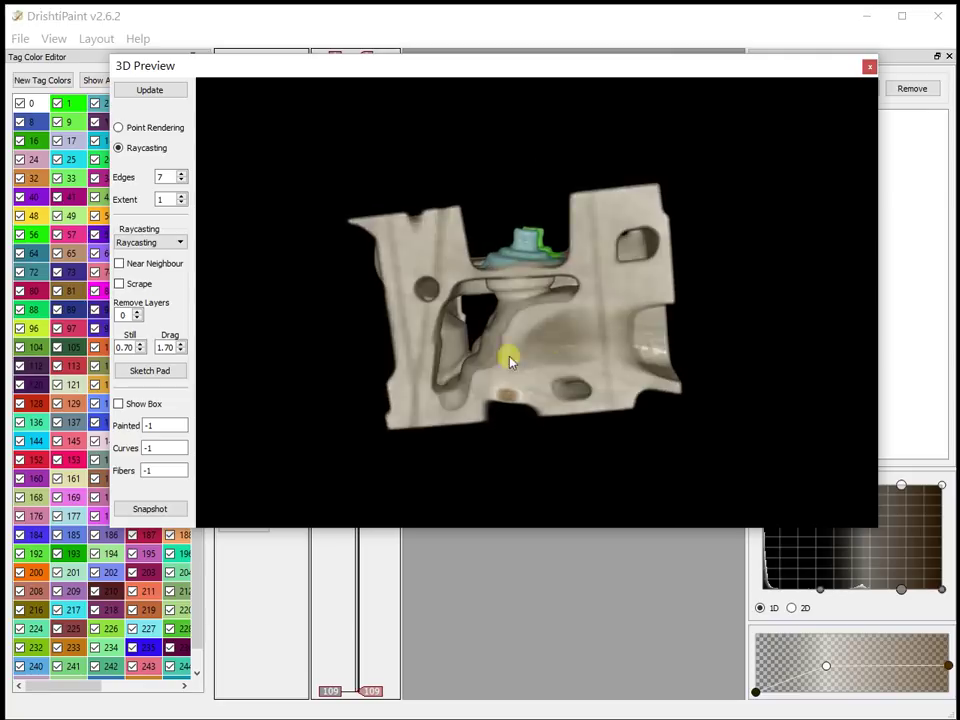
drag(509, 362, 561, 292)
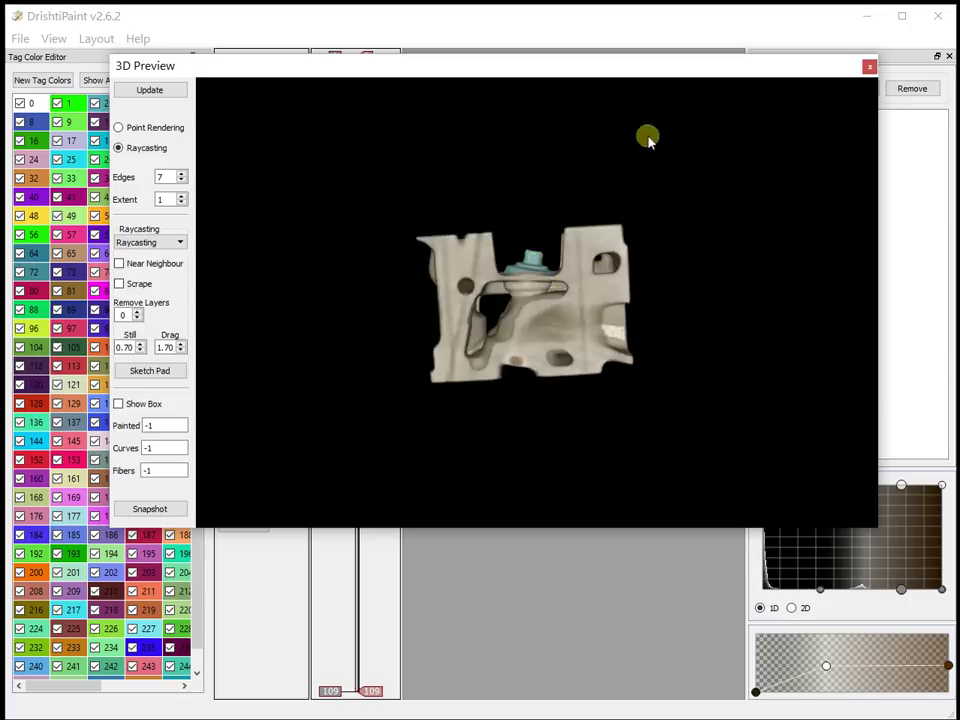
scroll(540, 320, up, 5)
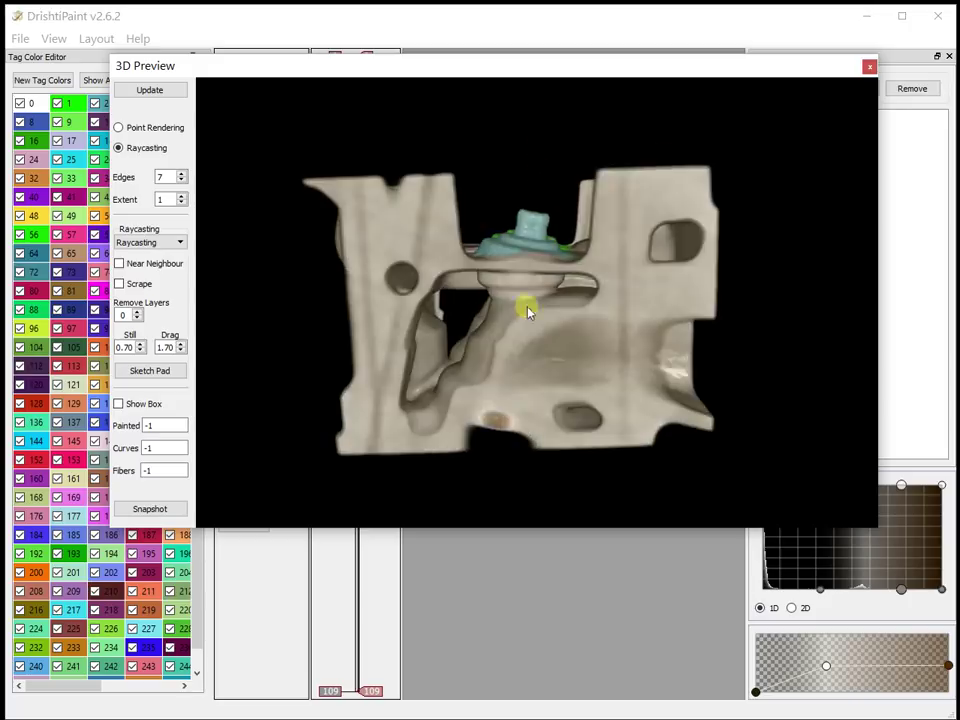
scroll(519, 324, up, 3)
scroll(517, 330, down, 5)
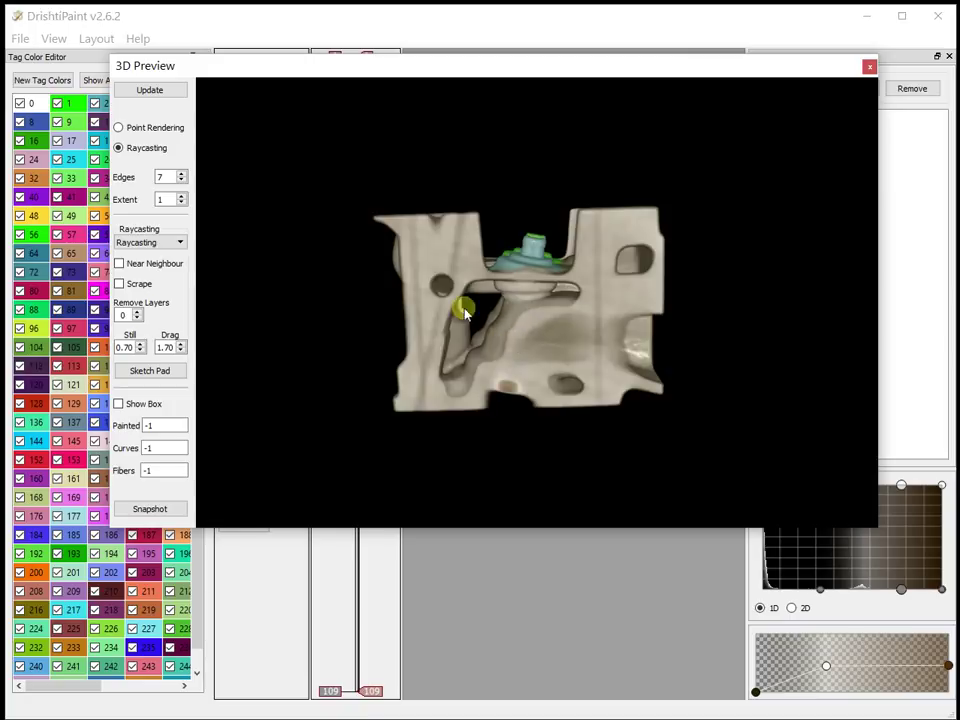
scroll(513, 295, down, 3)
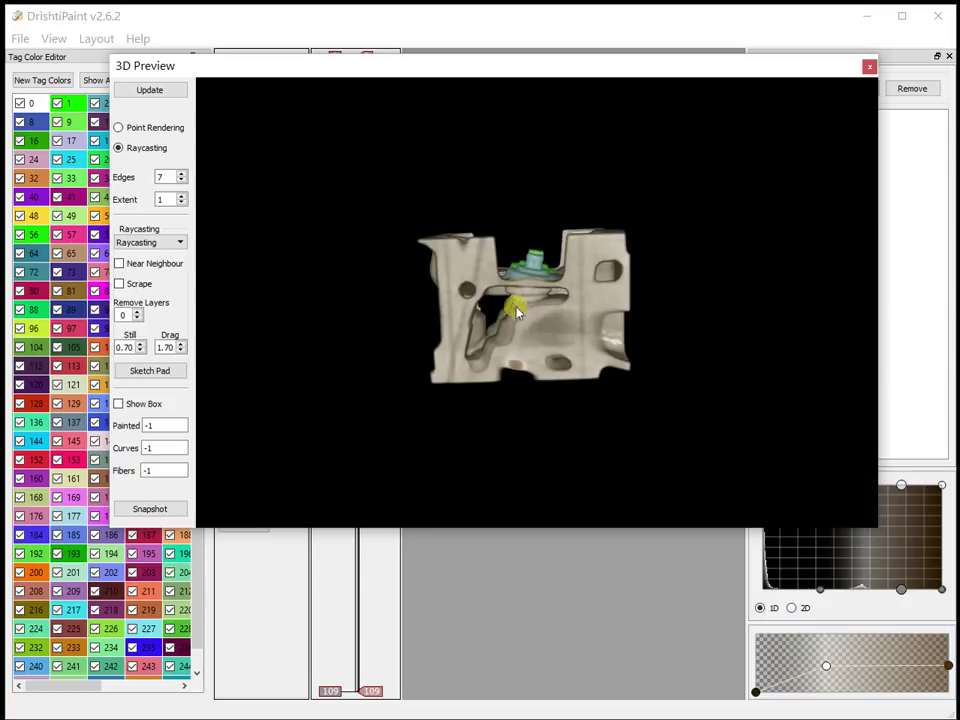
Start a snapshot of the view at 720 576 (PAL) image size.
click(163, 511)
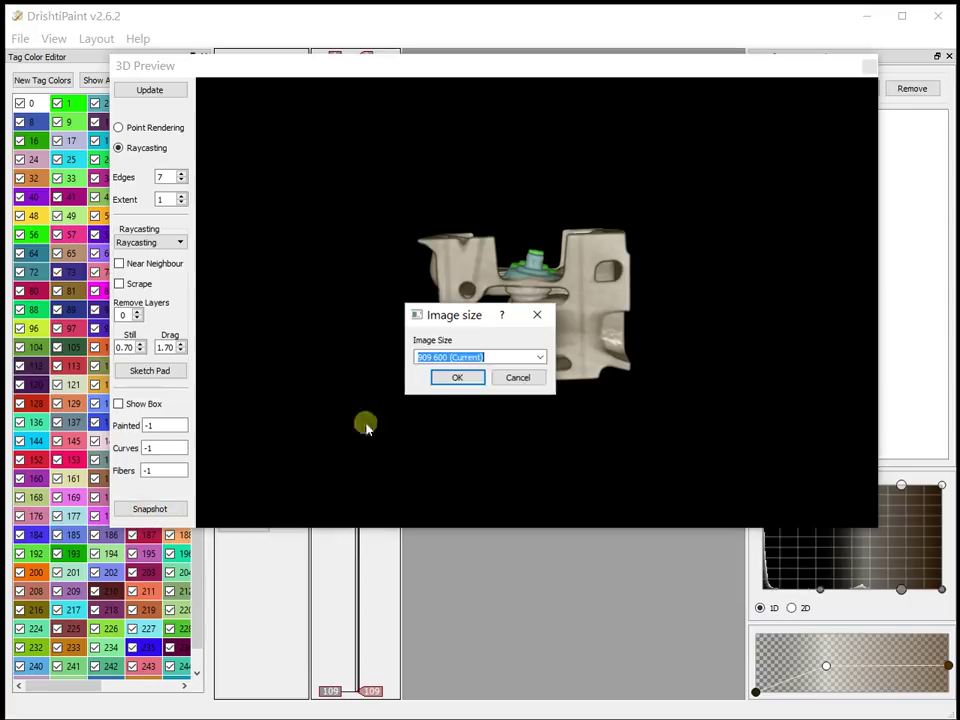
click(540, 358)
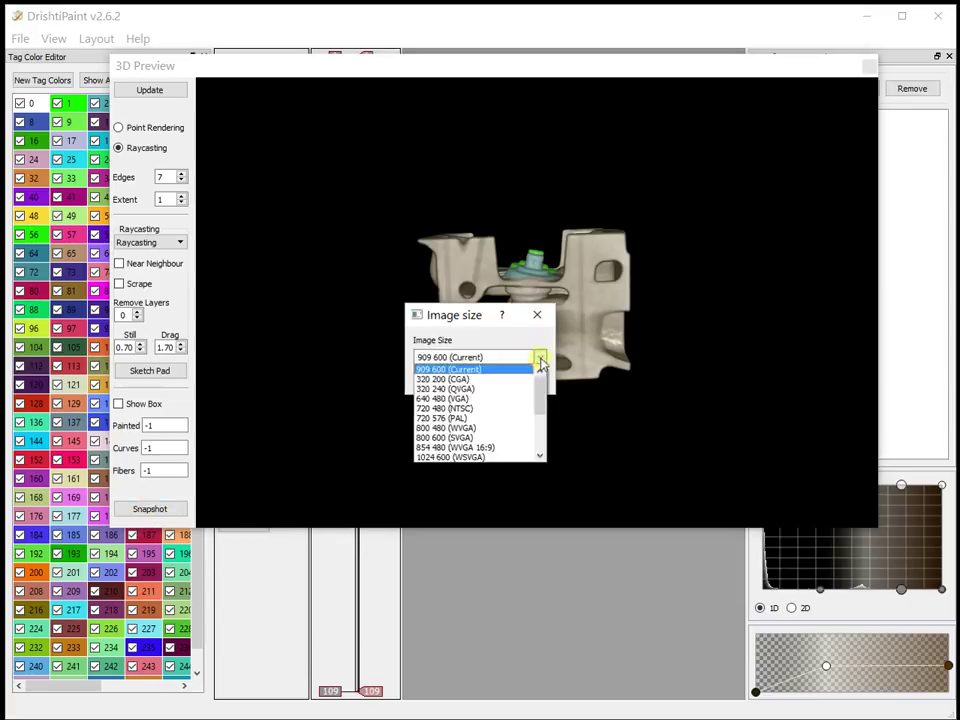
click(445, 418)
click(457, 380)
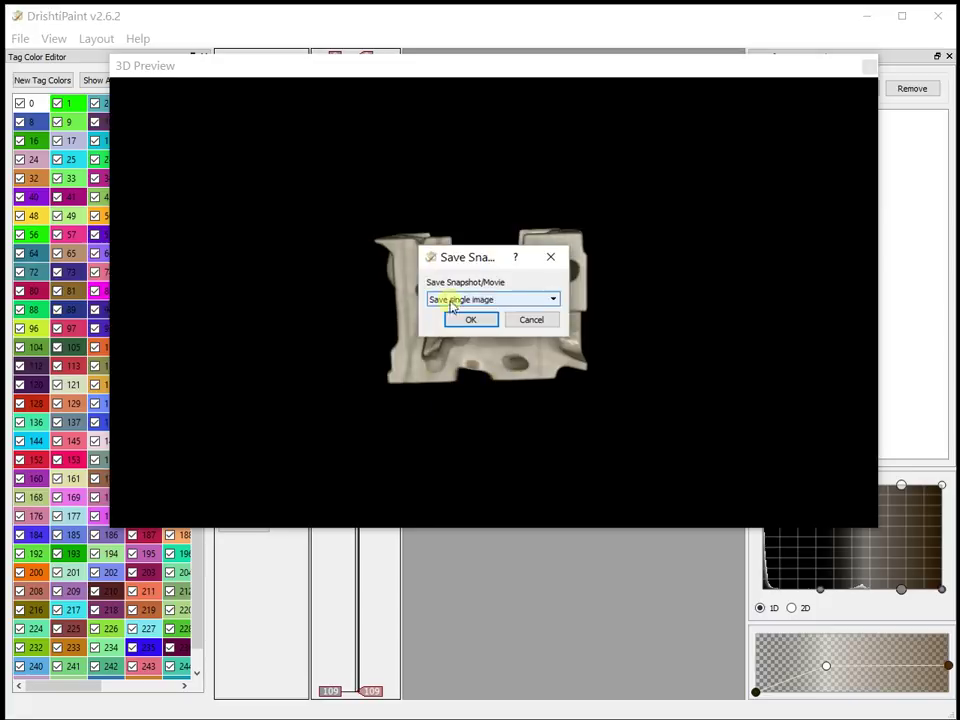
Choose image sequence/movie output and name the file testmovie.wmv.
click(457, 299)
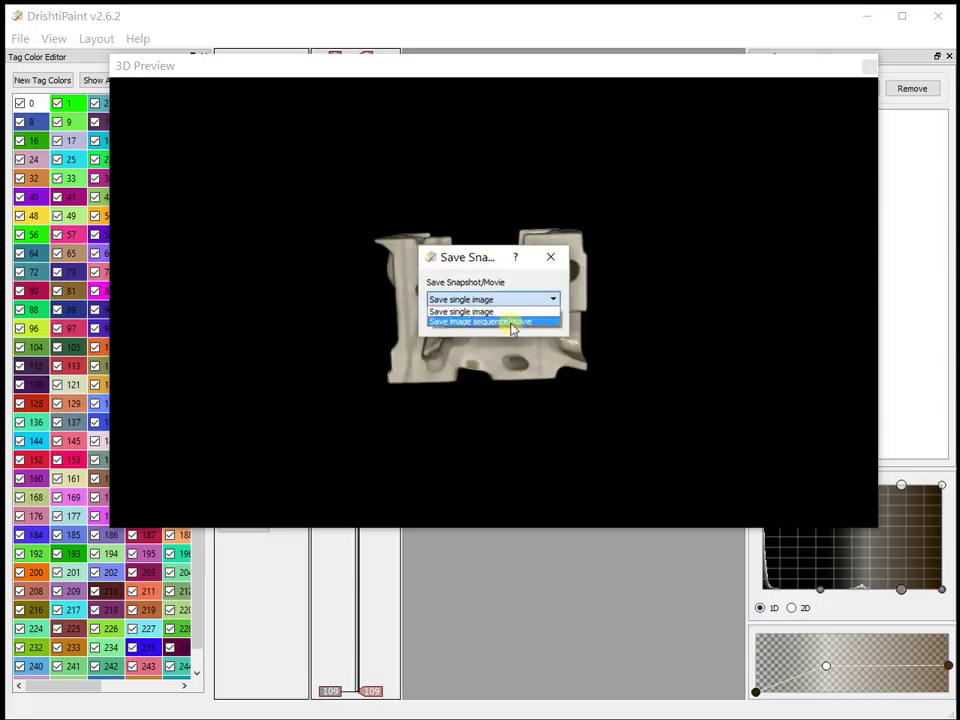
click(512, 326)
click(475, 320)
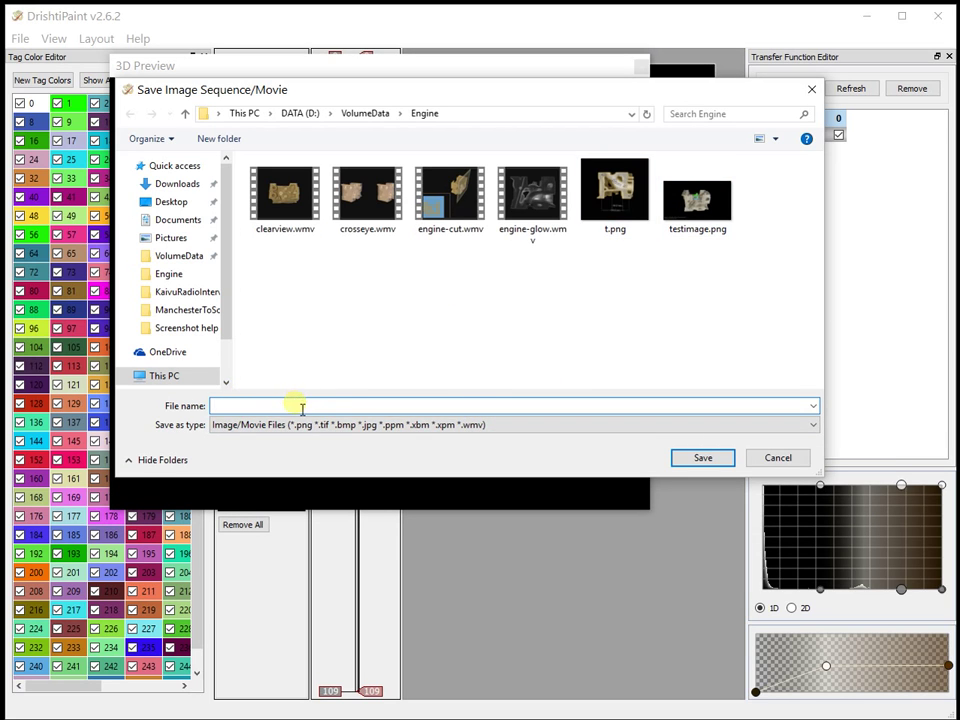
text(te)
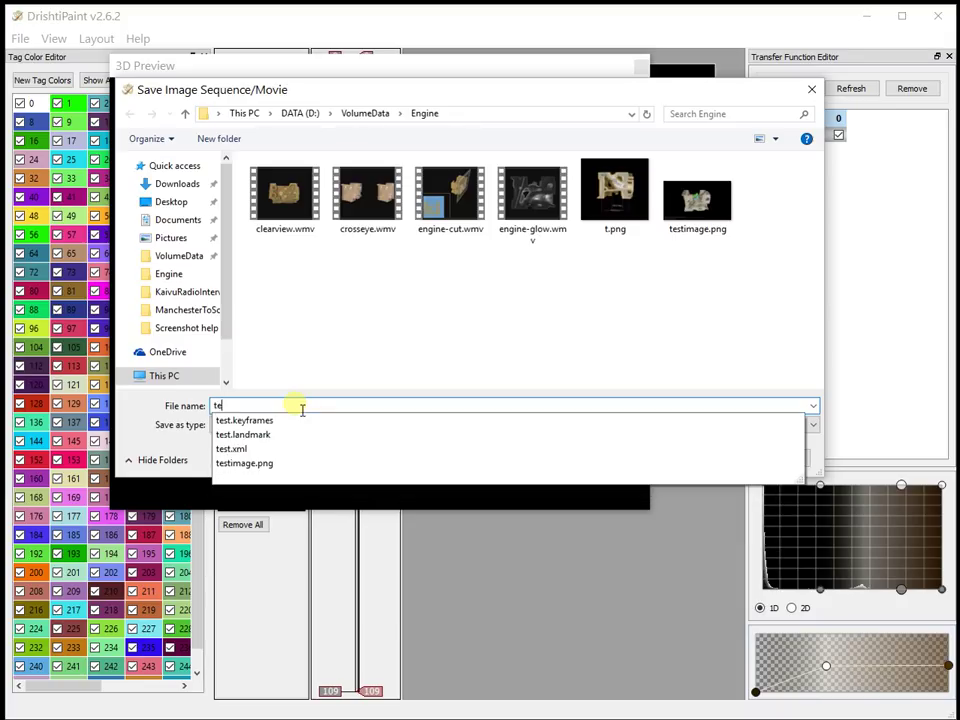
text(stmovie)
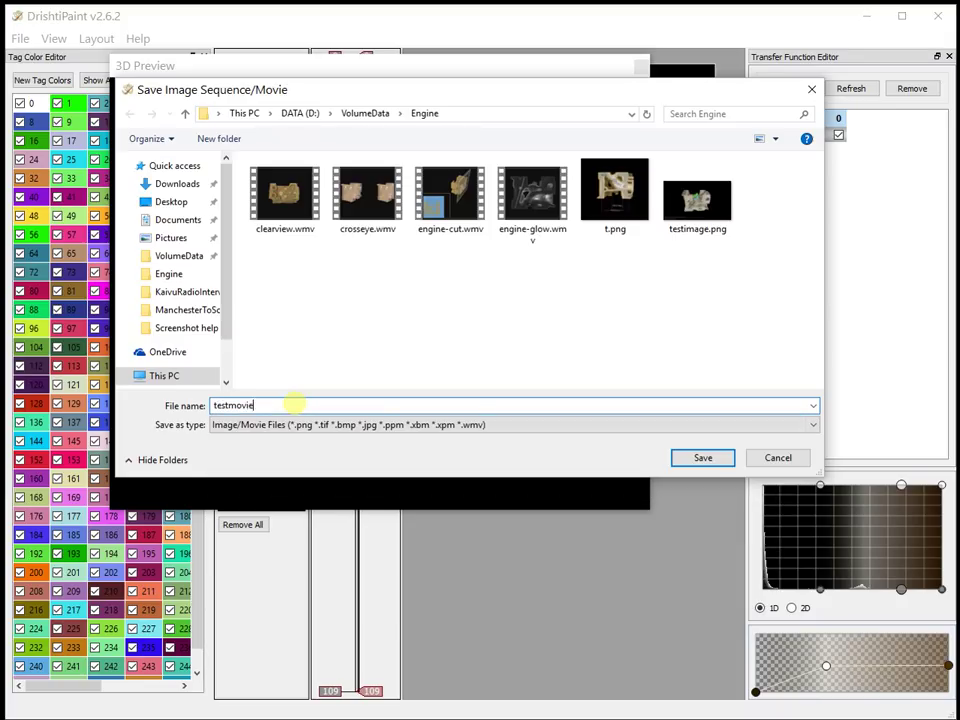
text(.wmv)
Save testmovie.wmv and choose Y as the rotation axis.
click(703, 458)
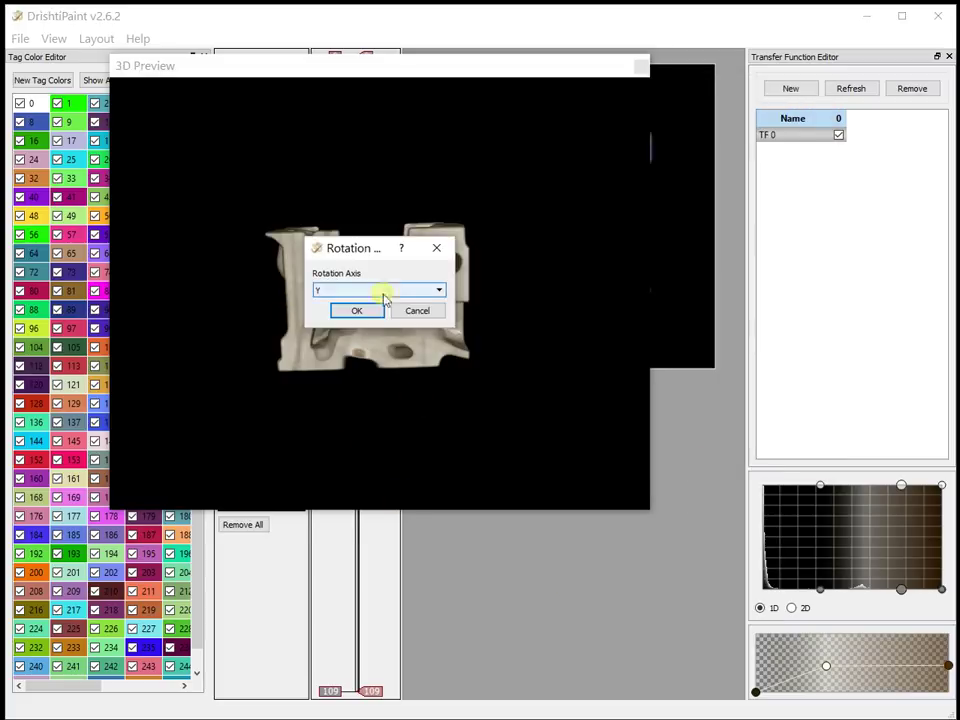
click(362, 292)
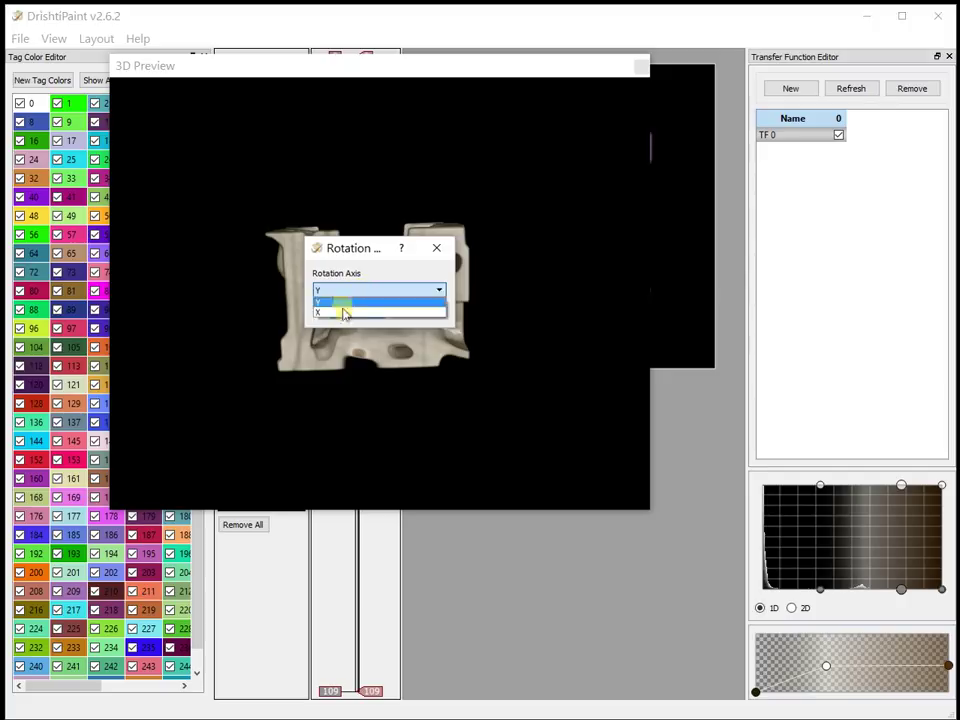
click(343, 303)
click(358, 311)
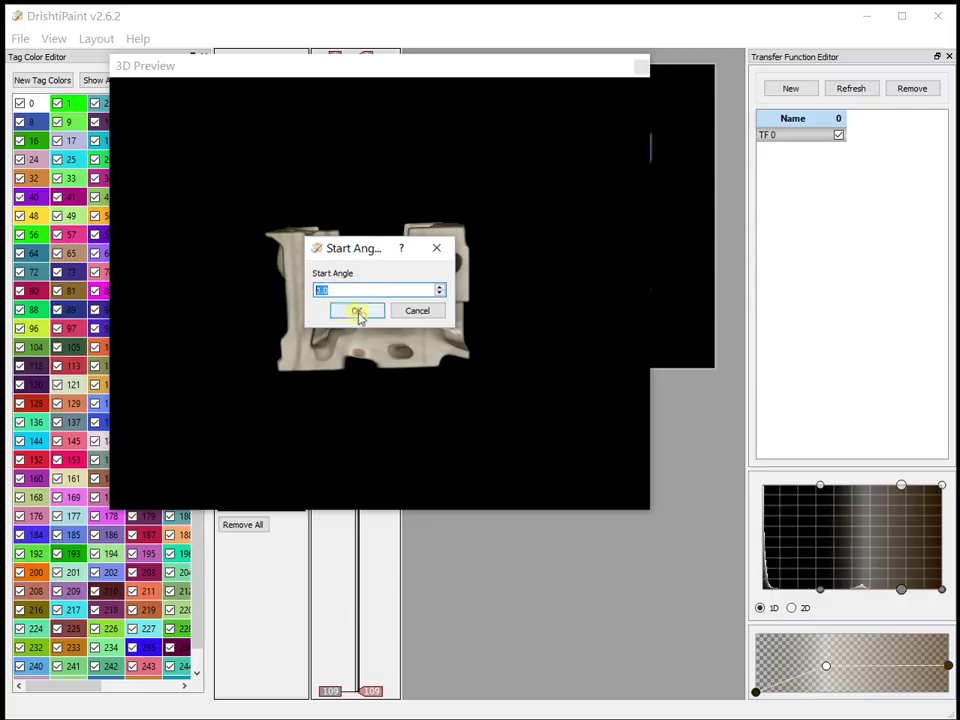
Keep the default start angle, set end angle 180 and 90 frames, and render.
click(362, 313)
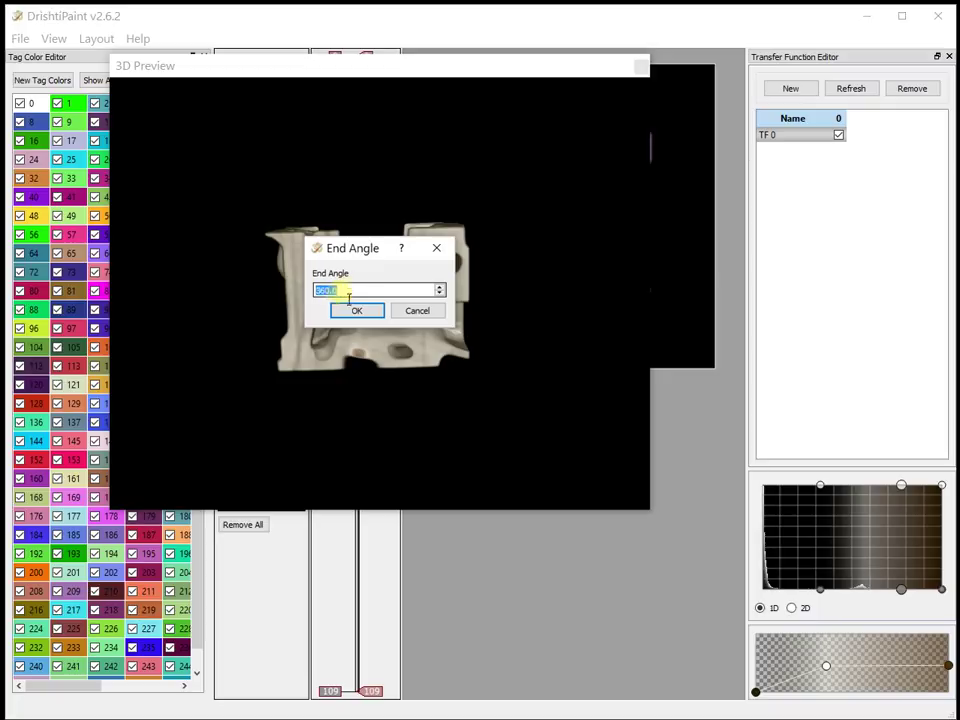
drag(345, 297, 298, 291)
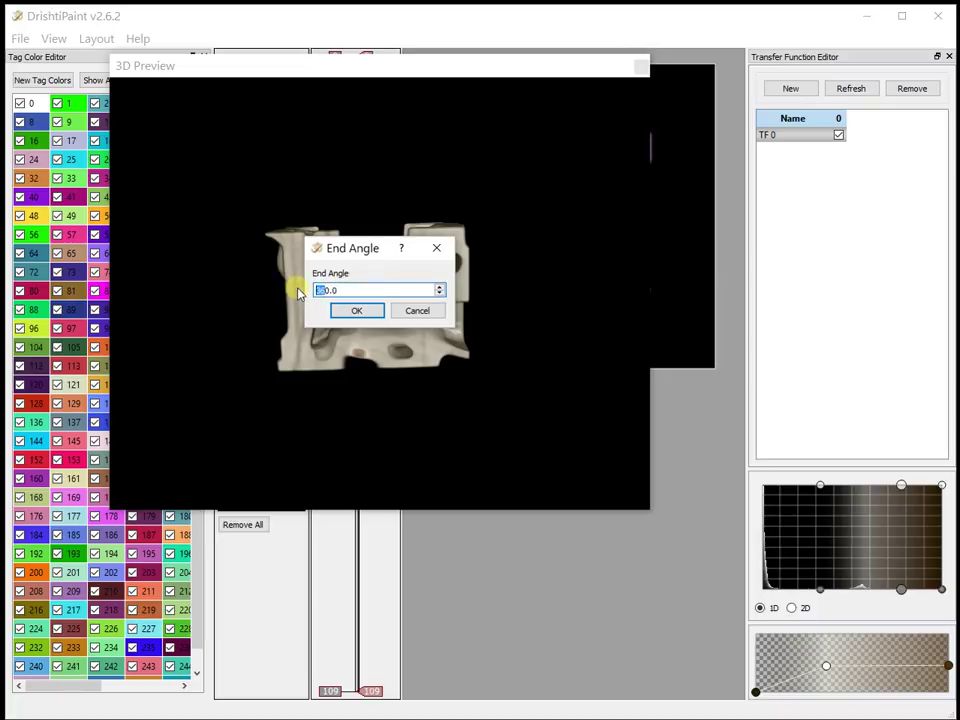
text(18)
click(356, 310)
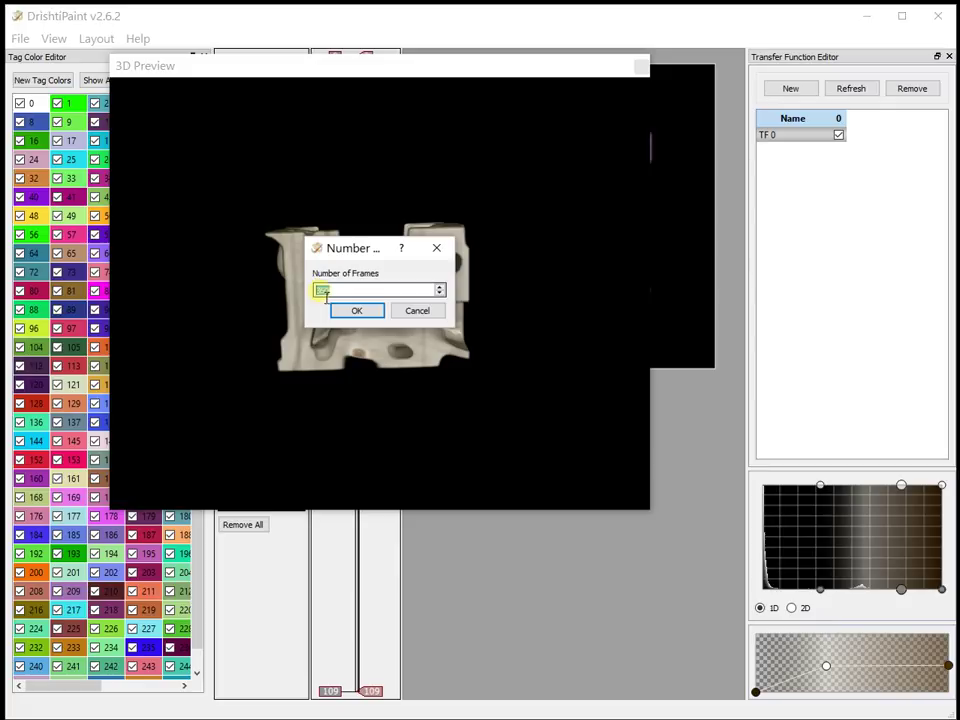
click(335, 290)
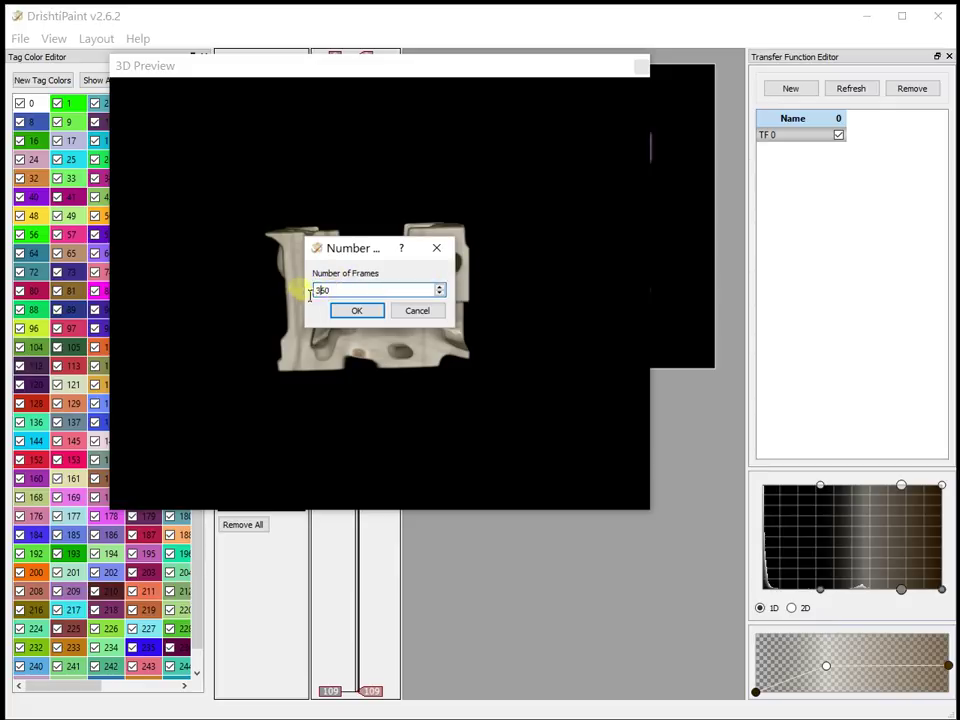
drag(334, 290, 296, 290)
text(90)
click(354, 311)
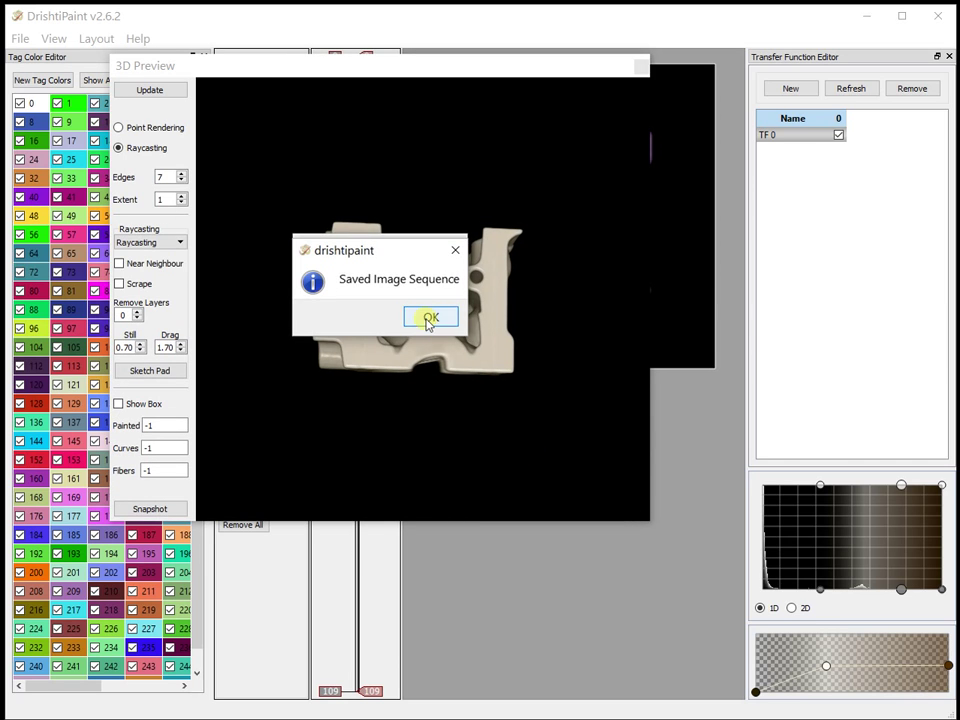
Play testmovie.wmv from the Engine folder in Movies & TV, then close it and move Explorer aside.
click(430, 313)
drag(959, 95, 568, 162)
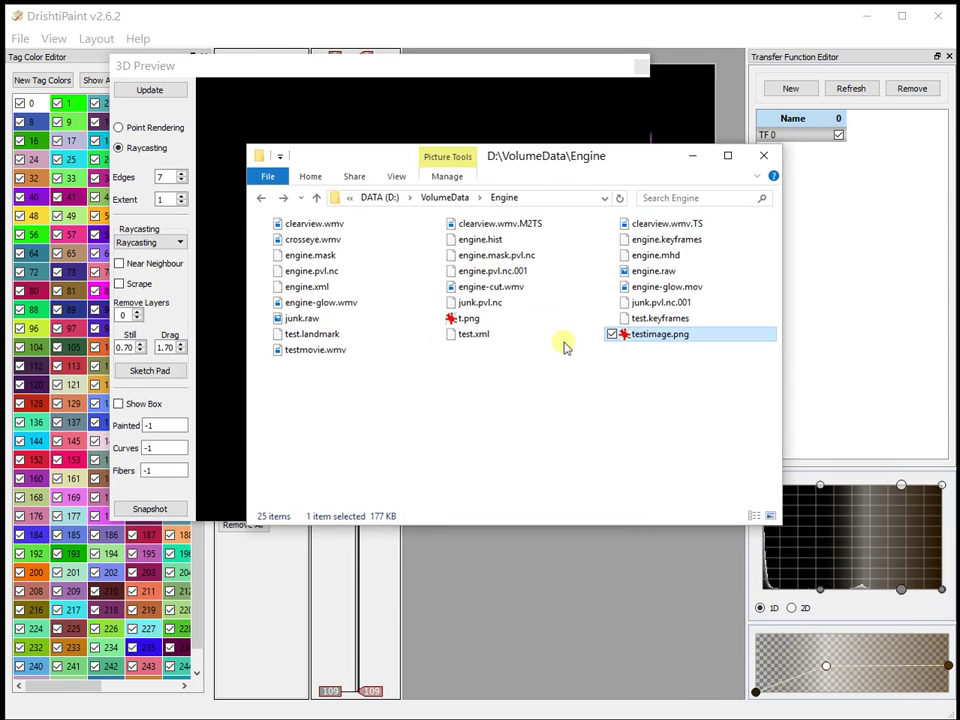
double_click(322, 352)
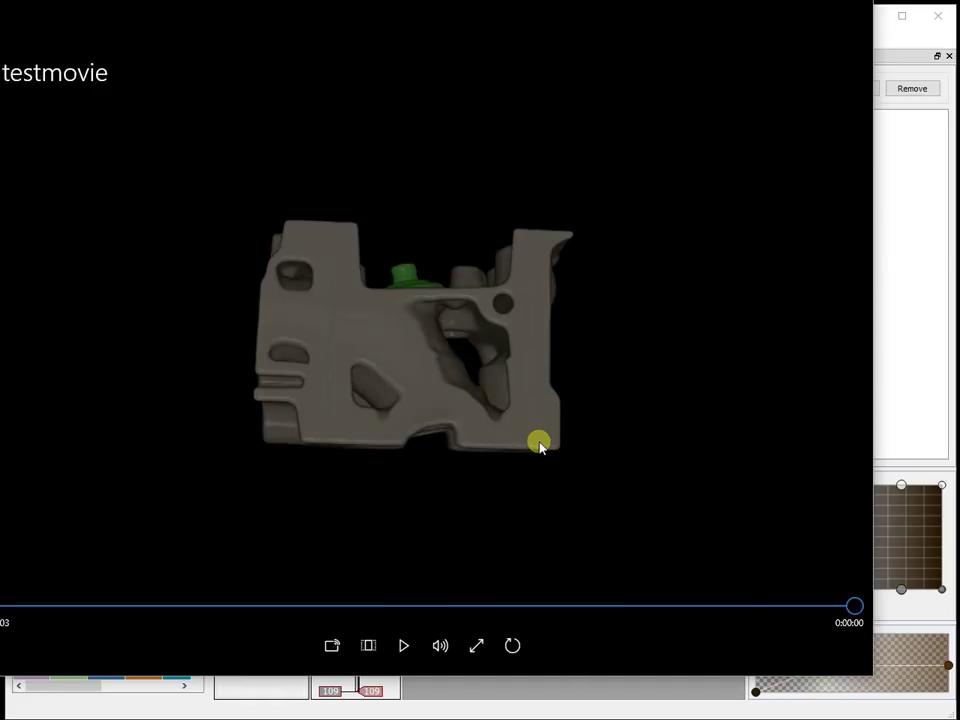
key(alt+F4)
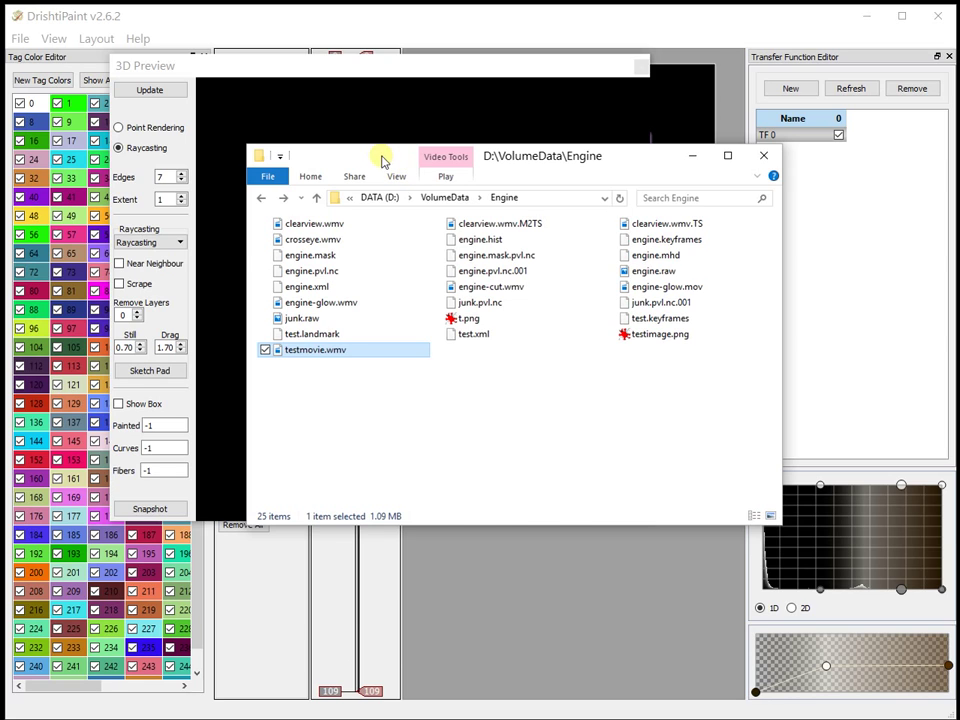
drag(379, 154, 959, 154)
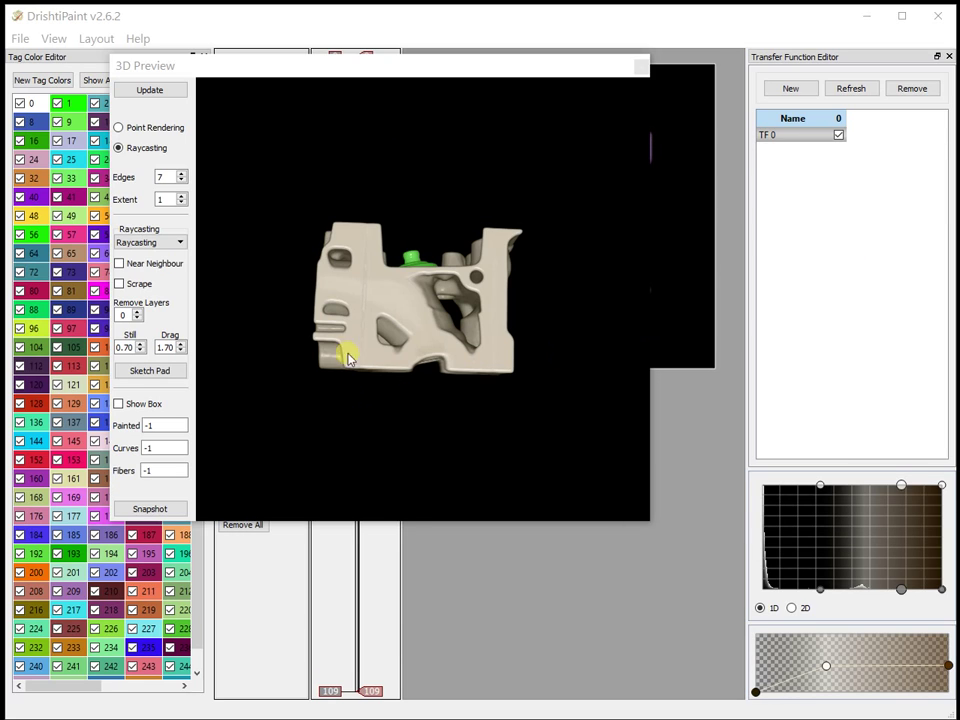
Rotate the engine to show its top and switch the preview to point rendering.
drag(345, 354, 540, 293)
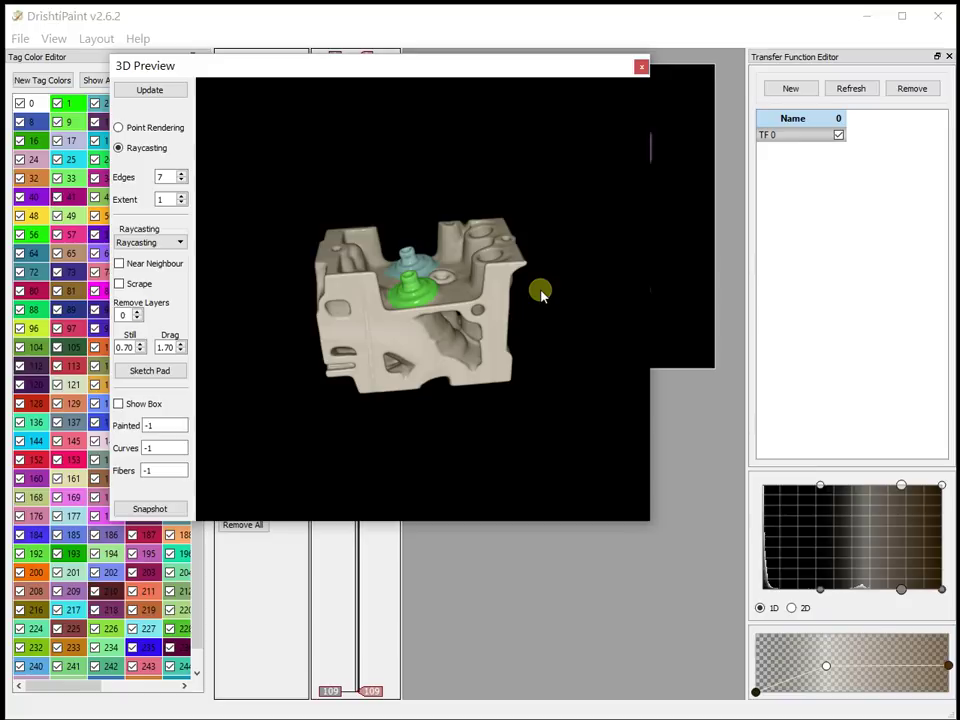
click(118, 127)
drag(396, 360, 407, 386)
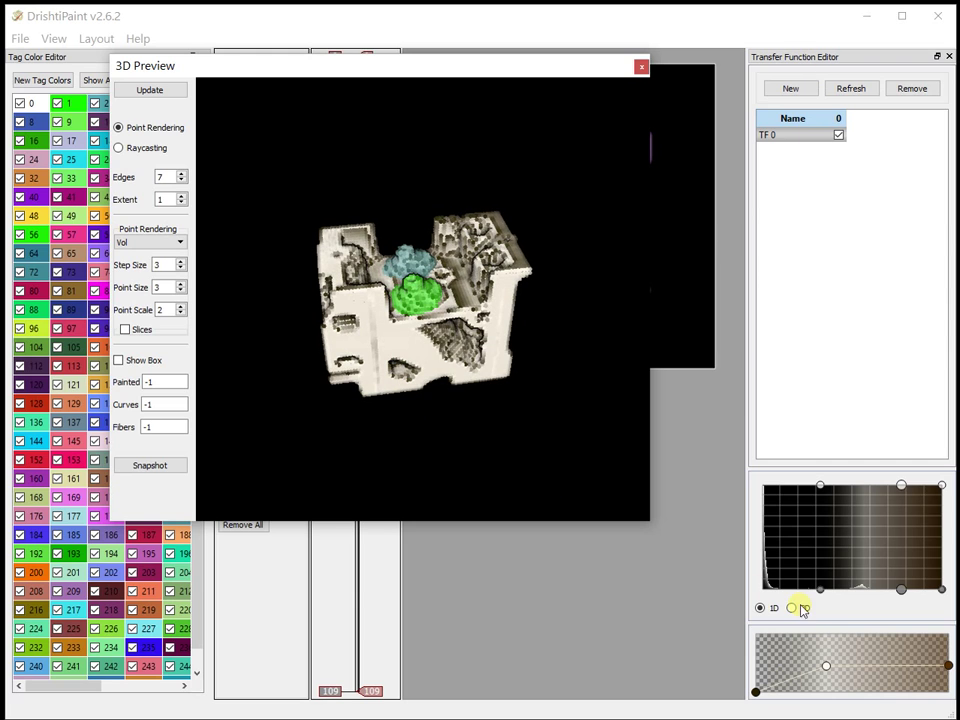
Recolour the transfer function pale yellow so the engine renders golden-brown, and reorient it.
double_click(755, 691)
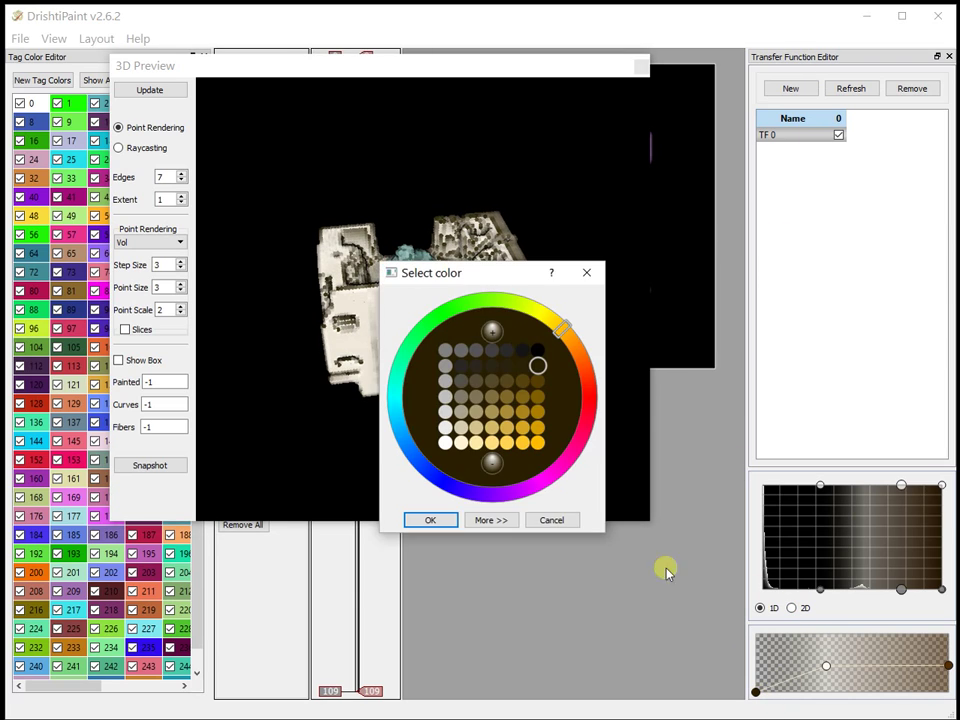
click(475, 445)
click(441, 519)
drag(499, 396, 484, 428)
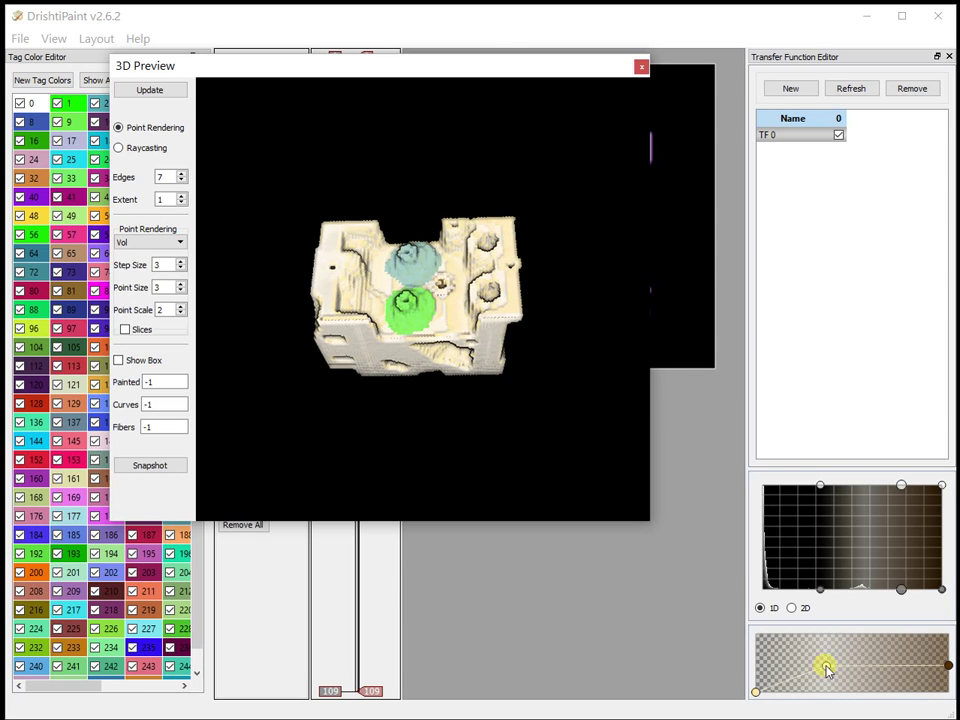
mouse_move(827, 669)
mouse_down()
mouse_move(872, 673)
mouse_move(829, 670)
mouse_up()
click(400, 430)
drag(400, 430, 493, 377)
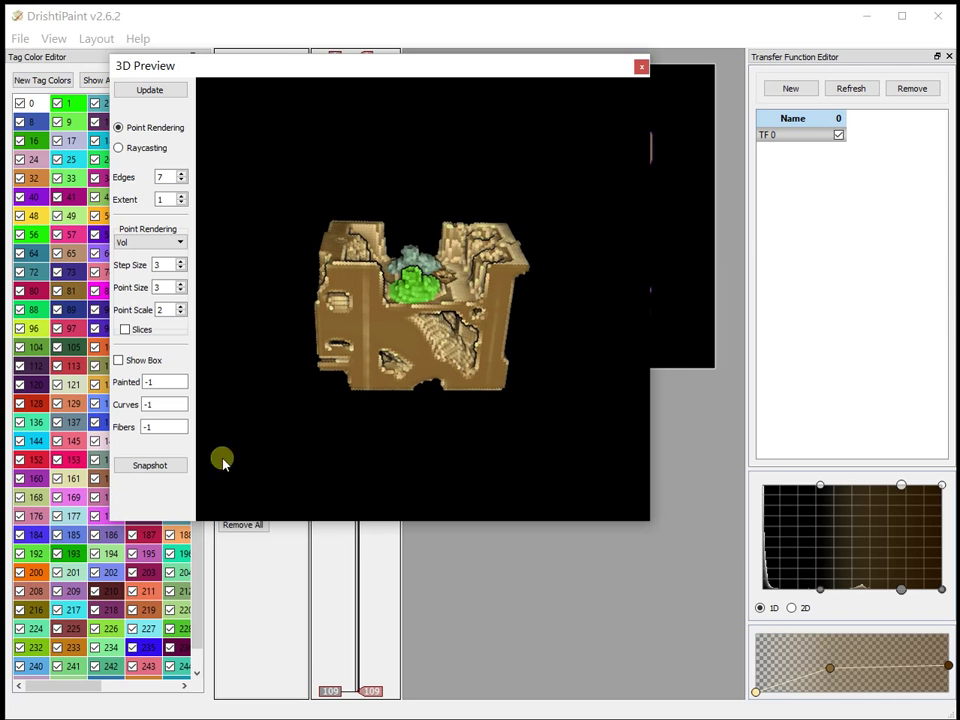
Start a snapshot export of the view at 720 576 (PAL) image size.
click(152, 466)
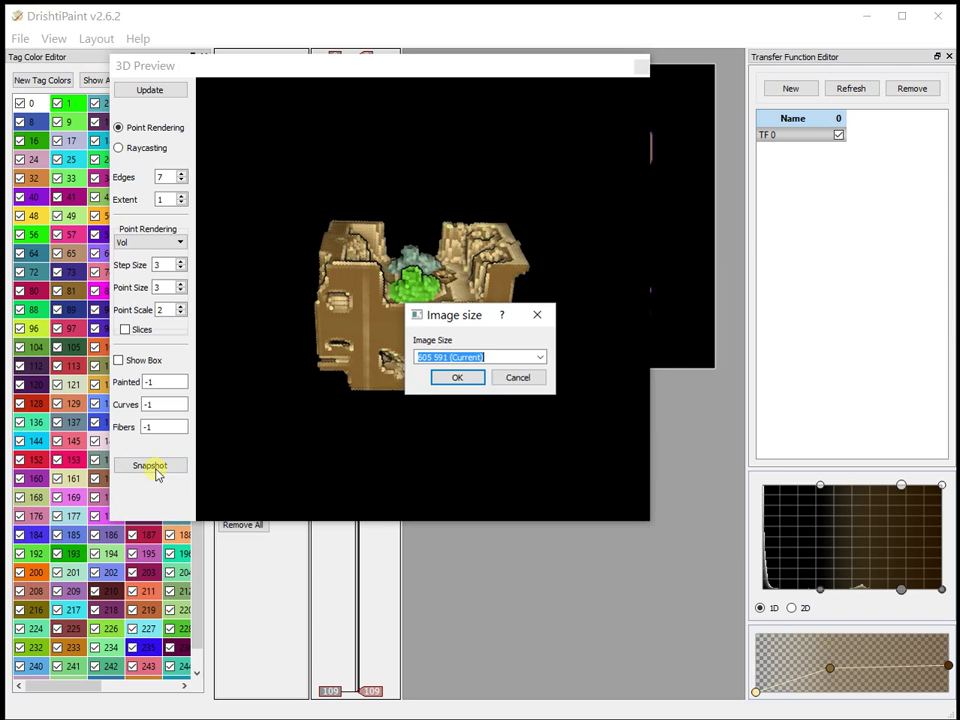
click(540, 358)
click(452, 418)
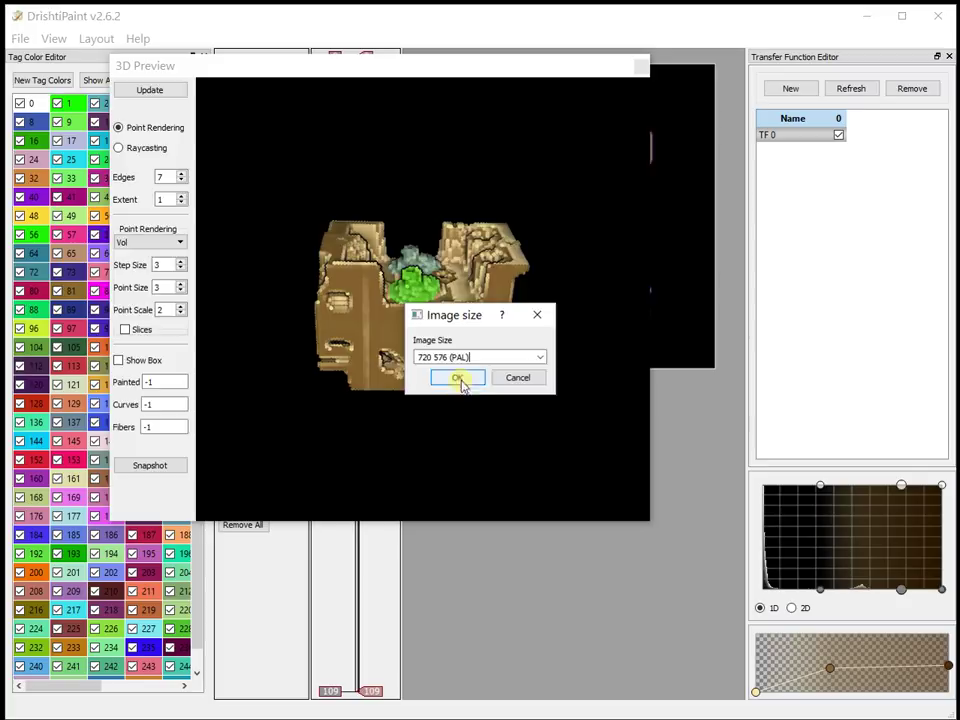
click(456, 377)
Choose image sequence/movie output to reach the save-file window.
click(363, 298)
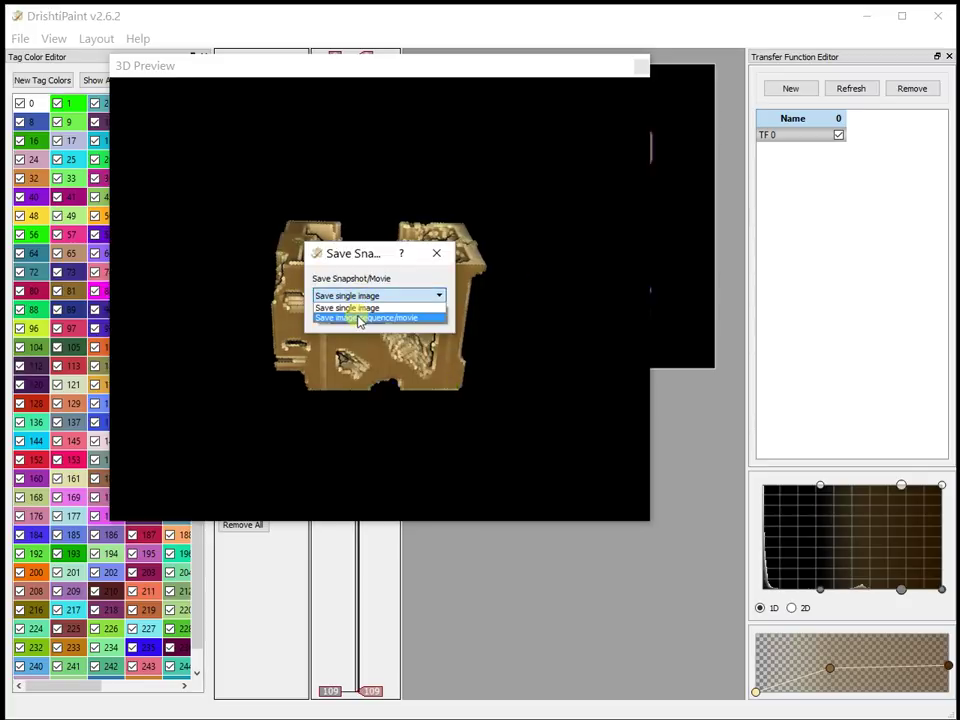
click(362, 318)
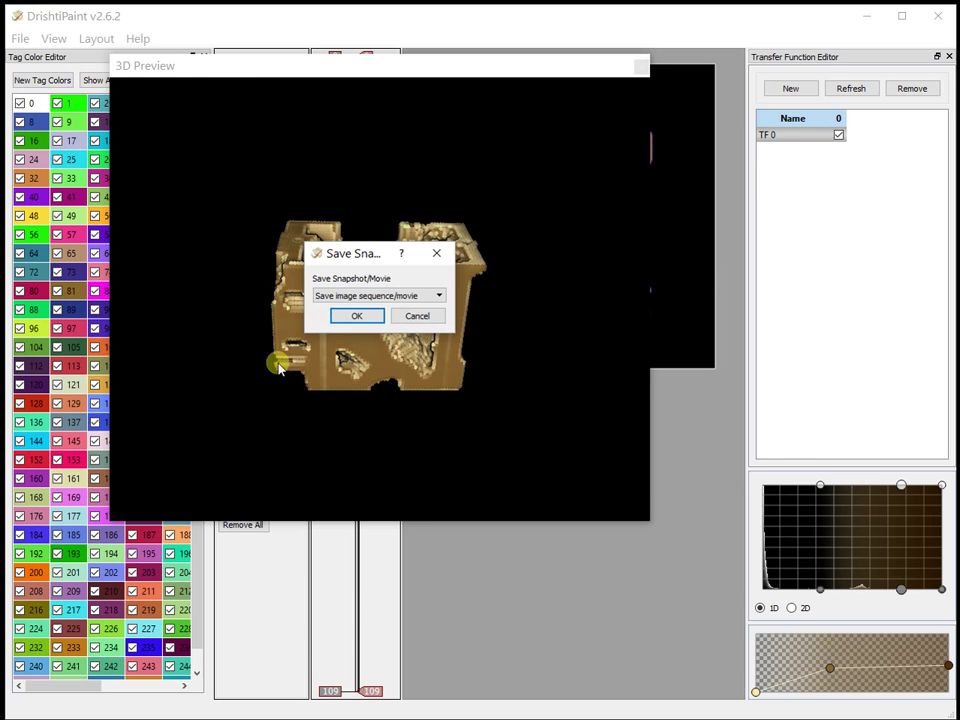
click(357, 316)
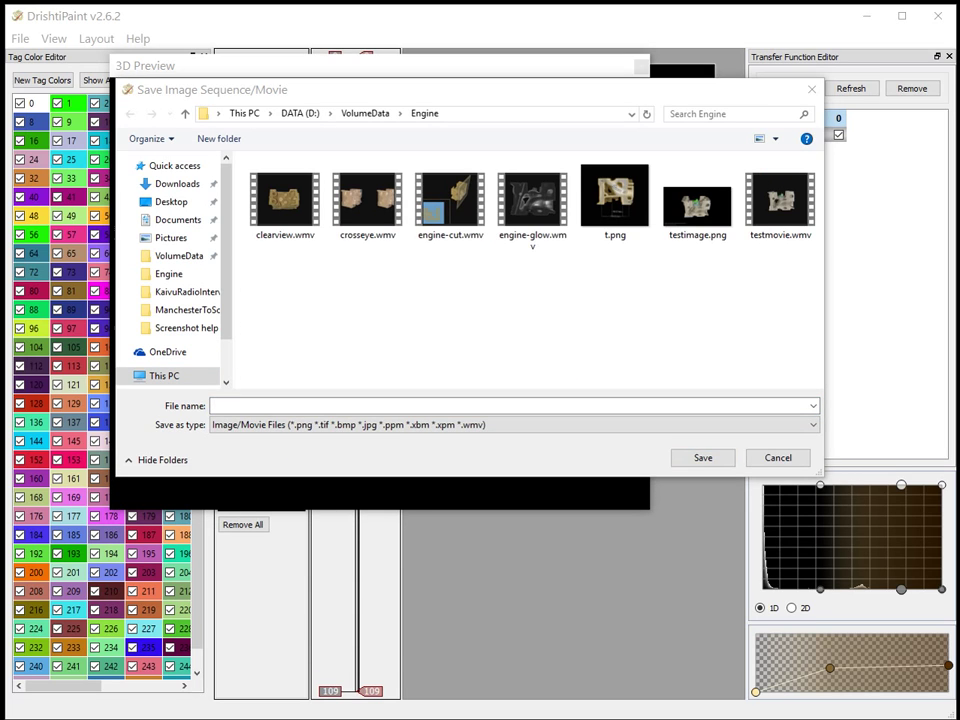
Create an Output folder inside Engine and save the sequence there as timg.png.
click(218, 138)
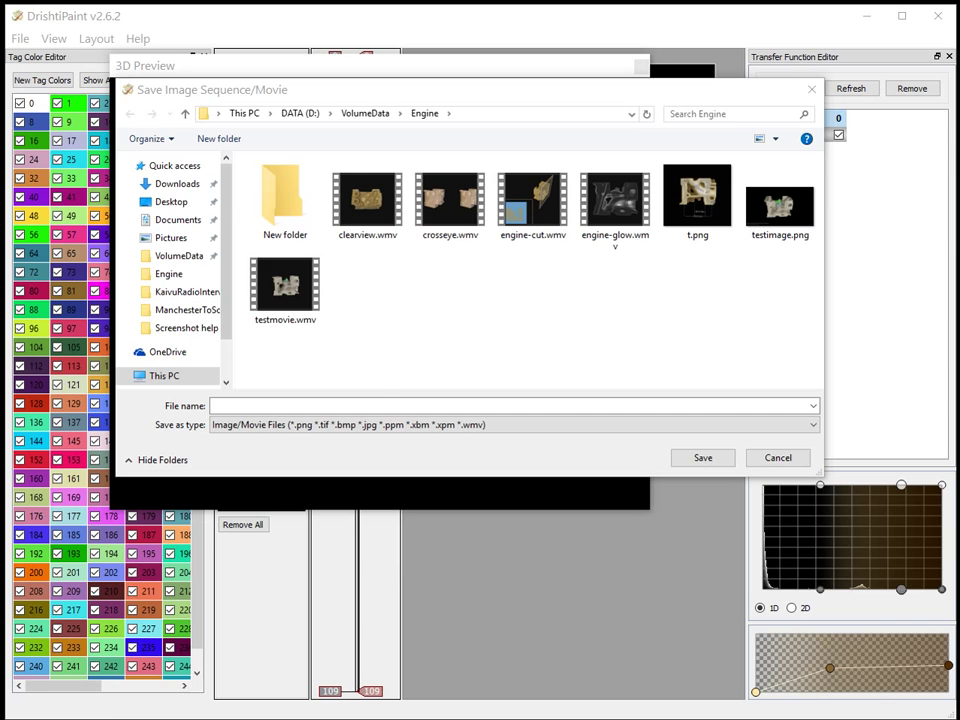
double_click(275, 198)
click(259, 406)
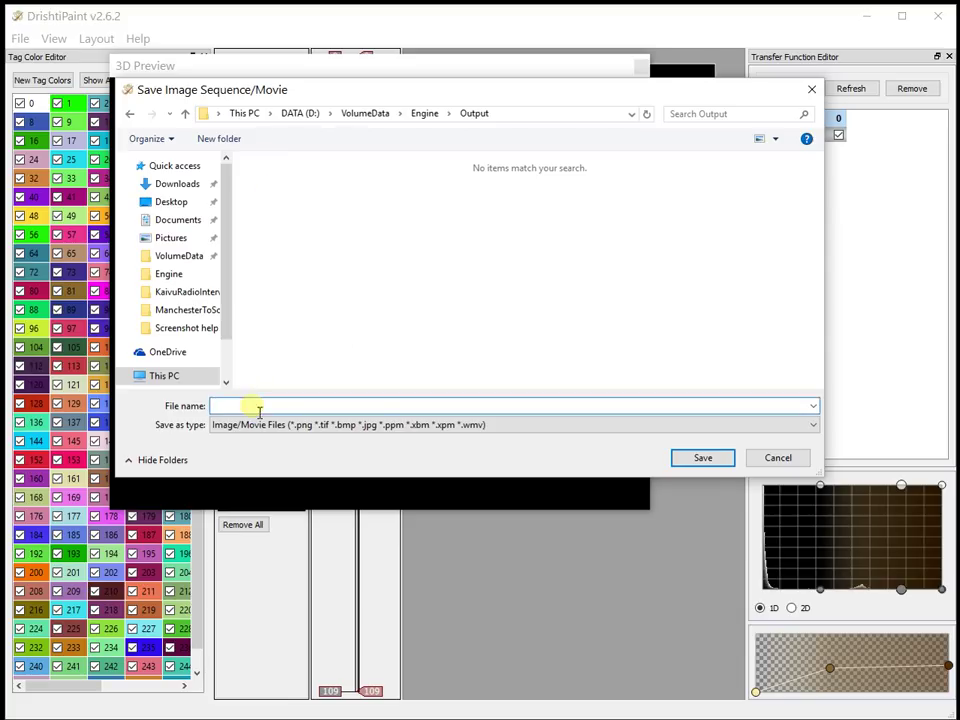
text(timg)
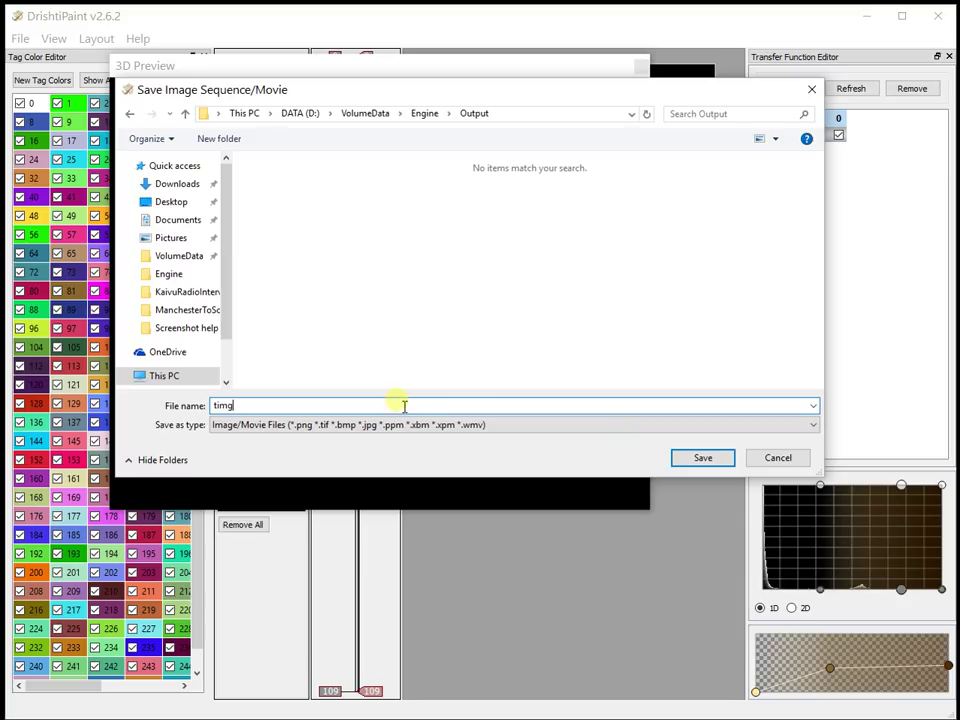
text(.png)
click(710, 458)
Render the engine rotation from the default start angle to 90° over 90 frames as the timg.png sequence.
click(349, 291)
click(331, 314)
click(336, 311)
click(316, 290)
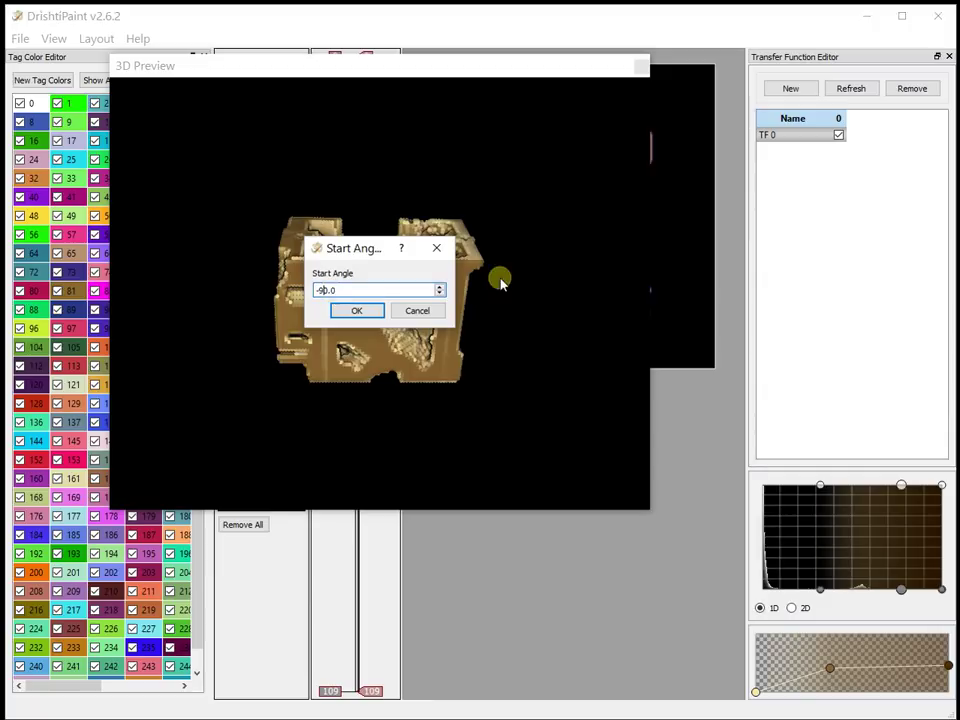
click(356, 312)
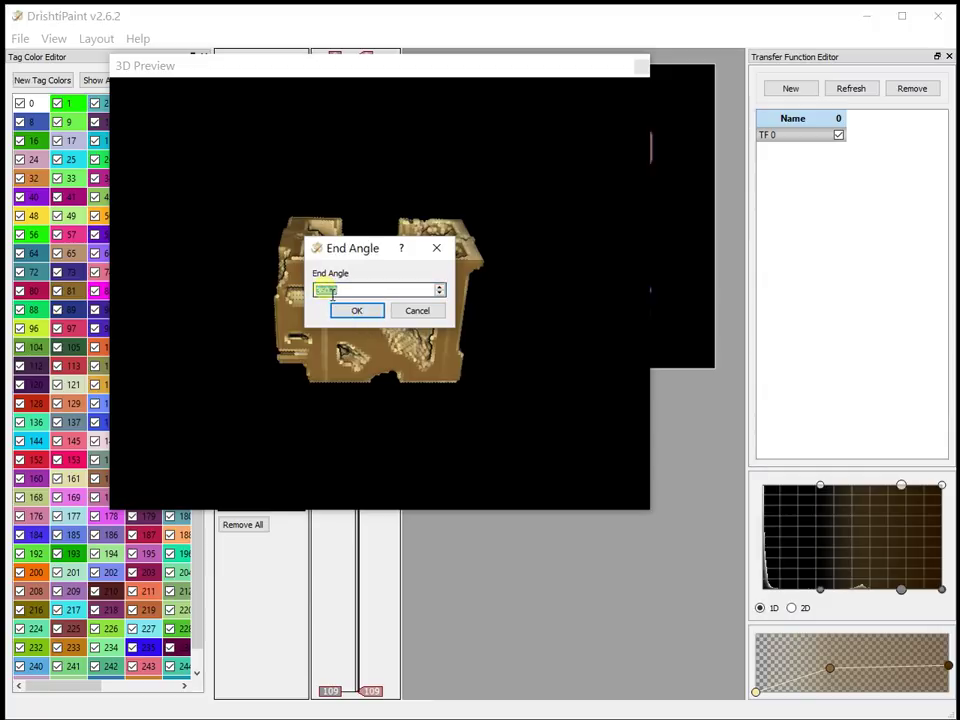
drag(333, 292, 295, 295)
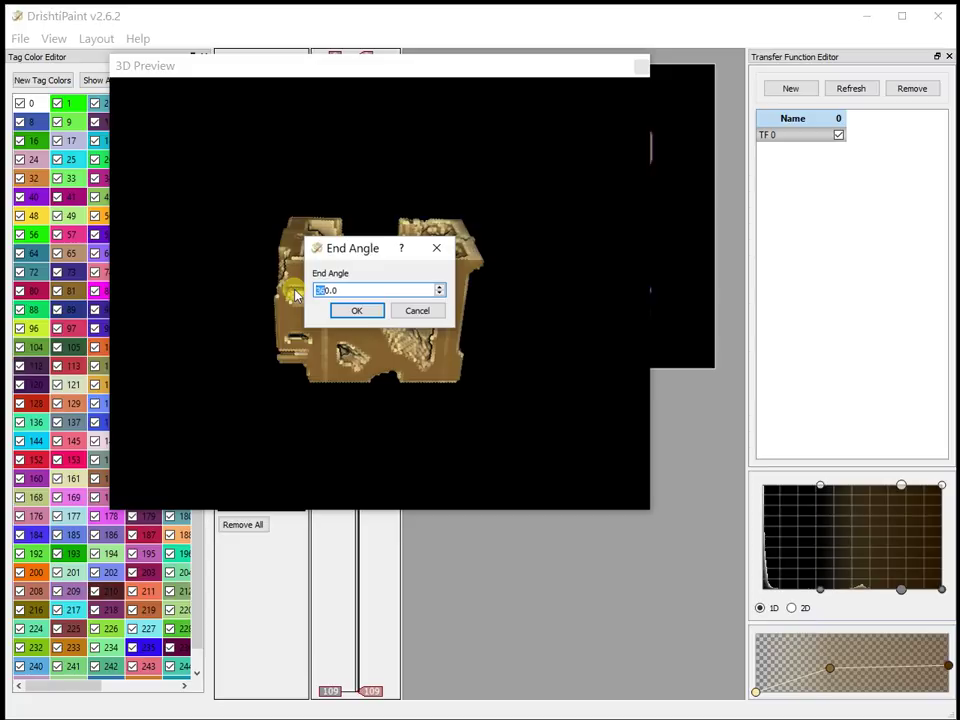
click(352, 311)
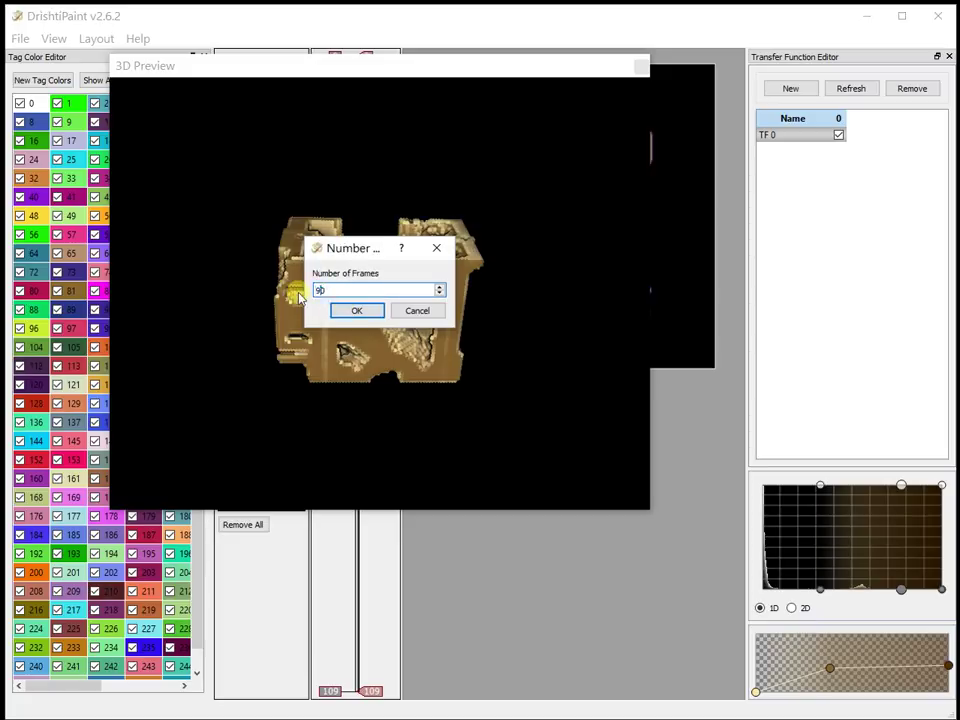
click(357, 312)
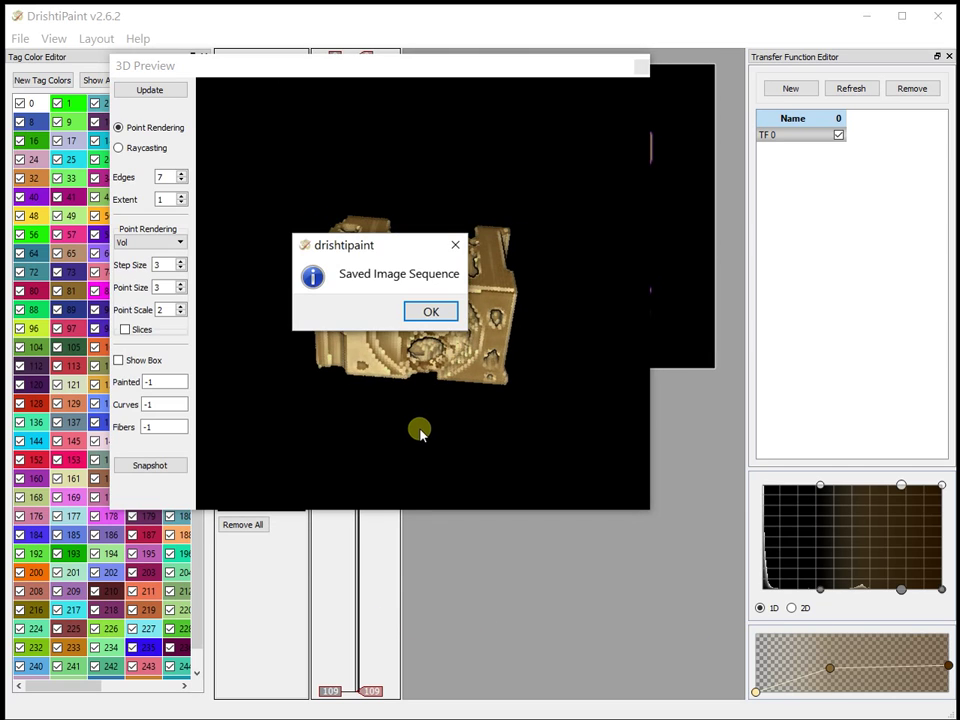
Dismiss the 'Saved Image Sequence' message and open the Engine Output folder in Explorer.
click(430, 313)
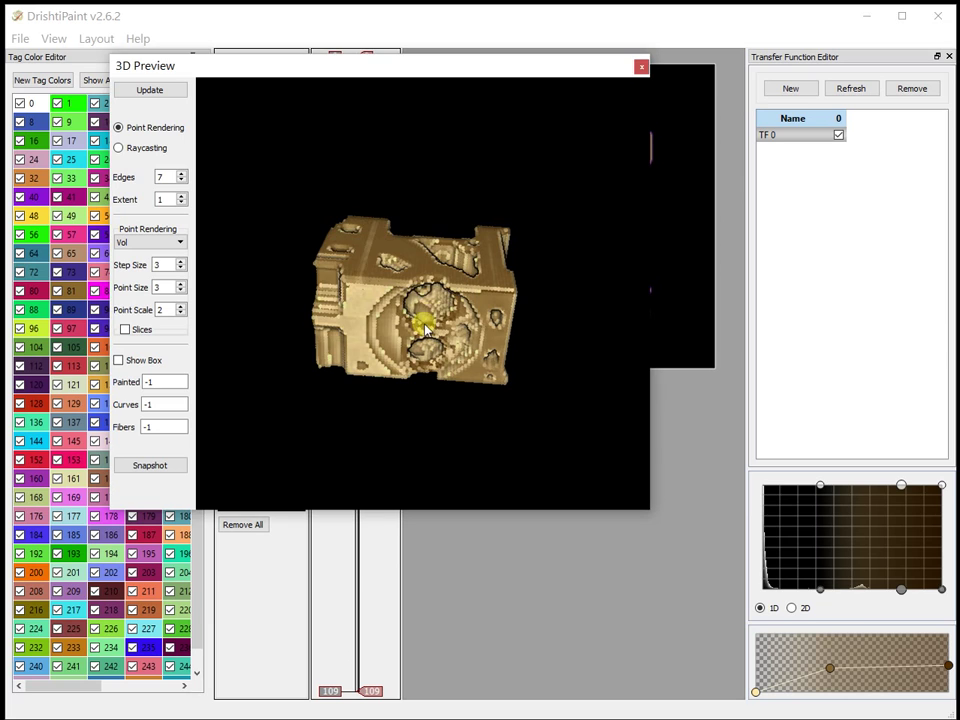
drag(823, 261, 390, 208)
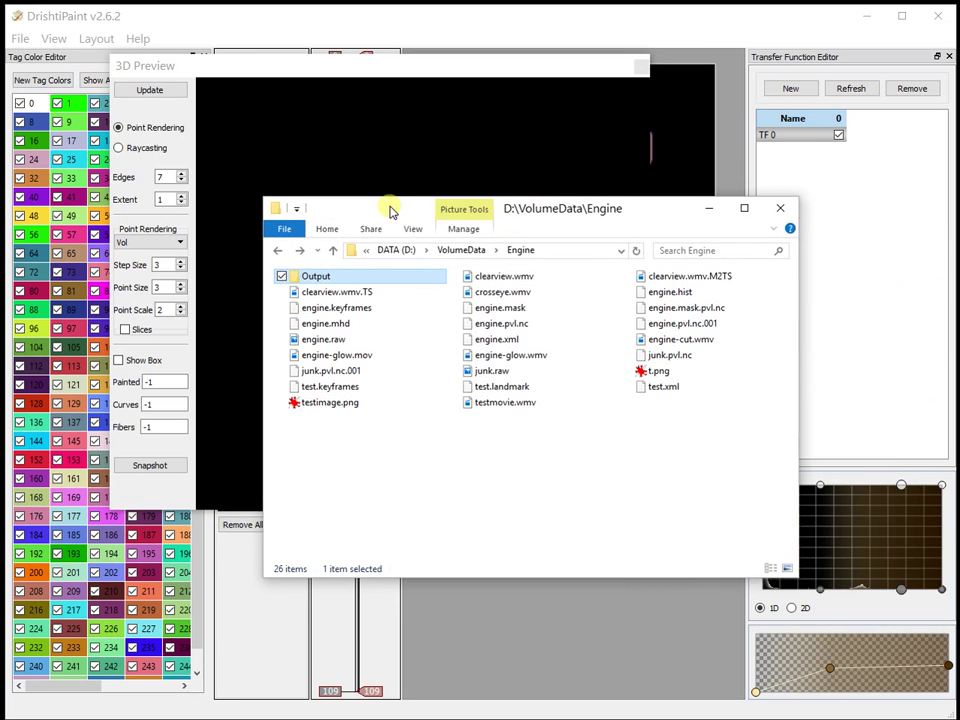
double_click(311, 274)
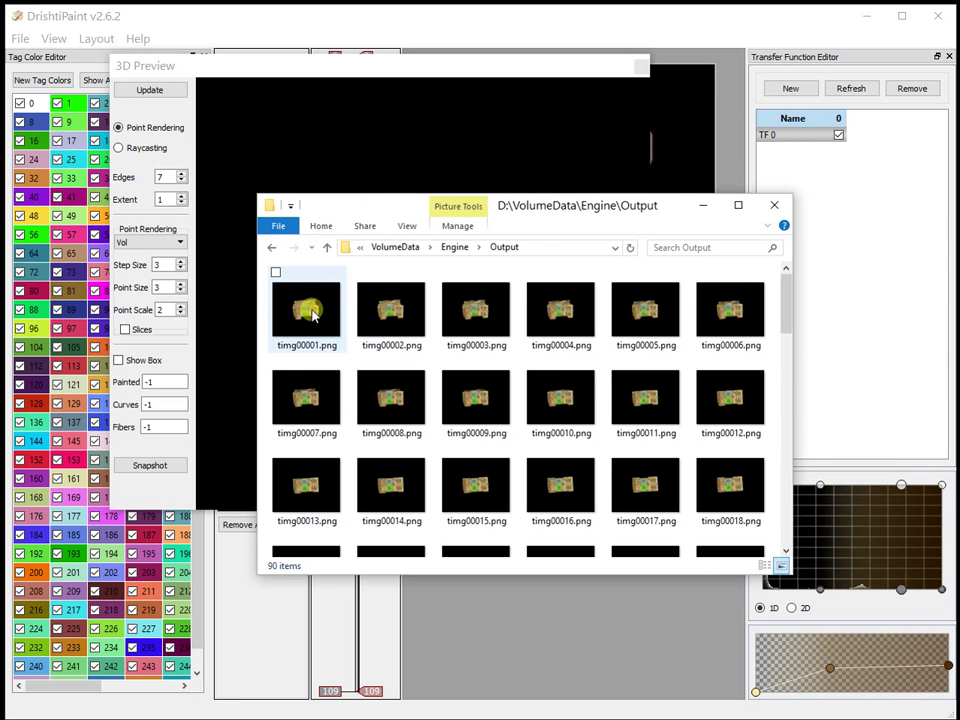
drag(358, 210, 319, 131)
Open timg00001.png in IrfanView and step through all 90 rendered frames.
click(277, 232)
double_click(277, 232)
scroll(318, 278, down, 4)
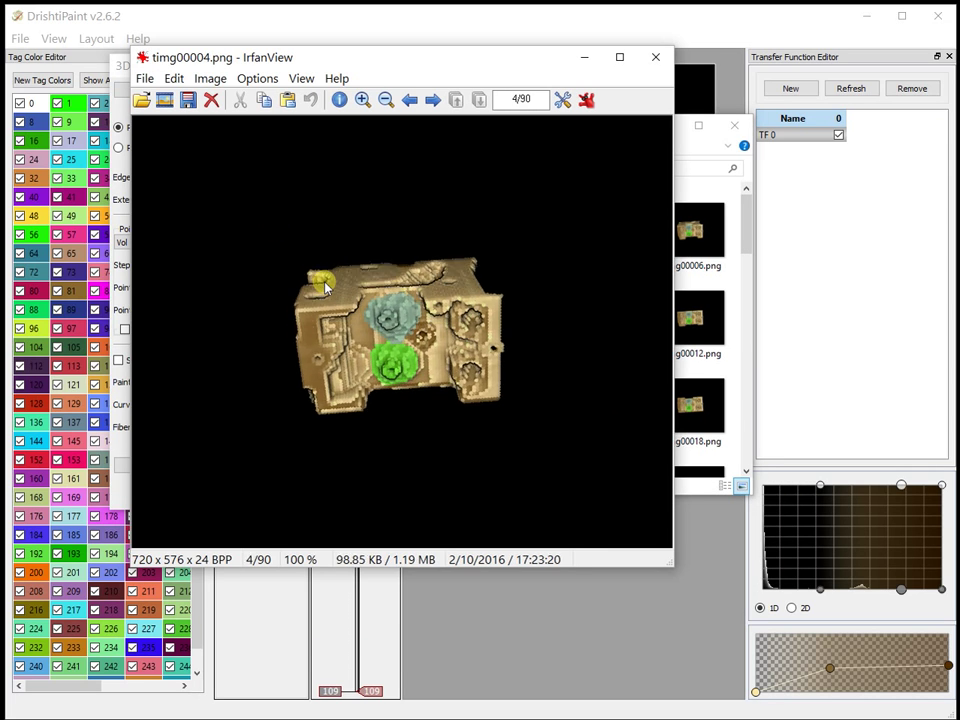
scroll(324, 287, down, 20)
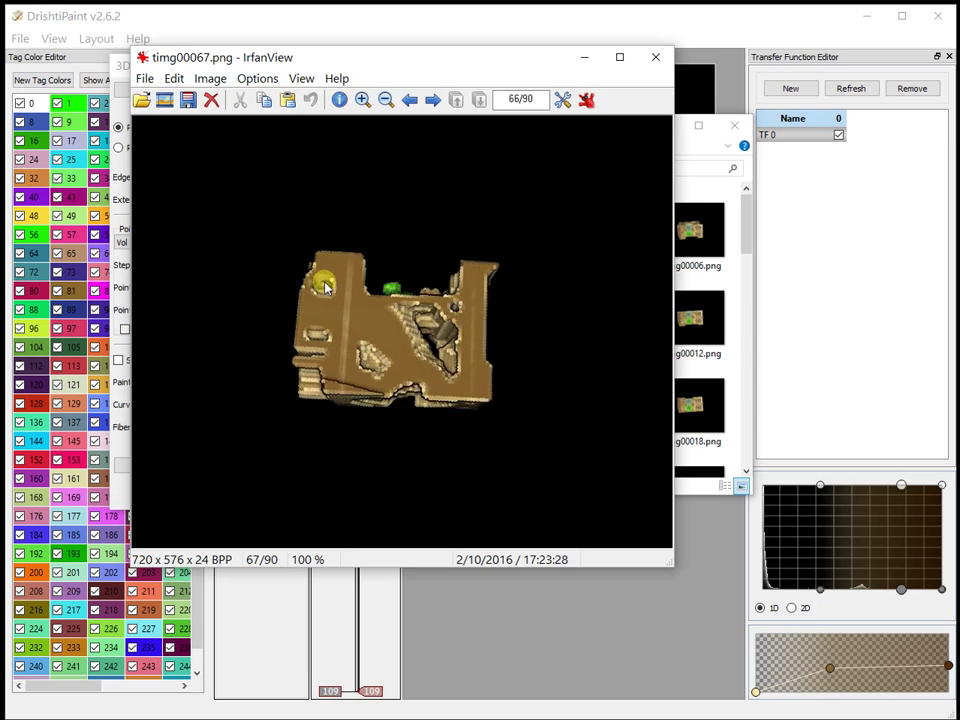
scroll(324, 287, down, 15)
scroll(325, 287, up, 20)
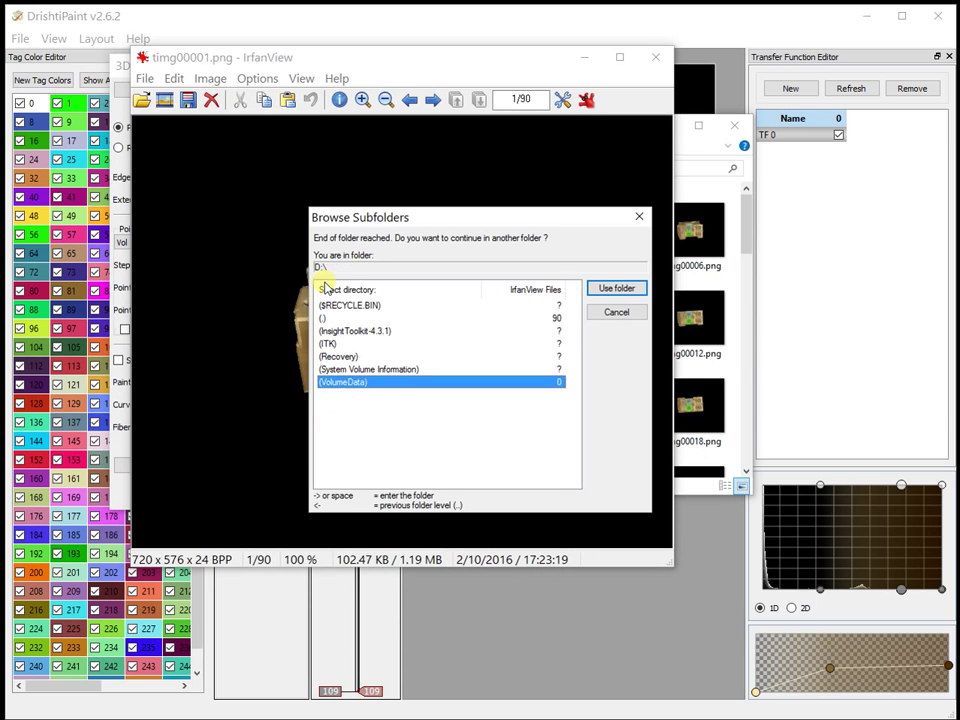
click(605, 312)
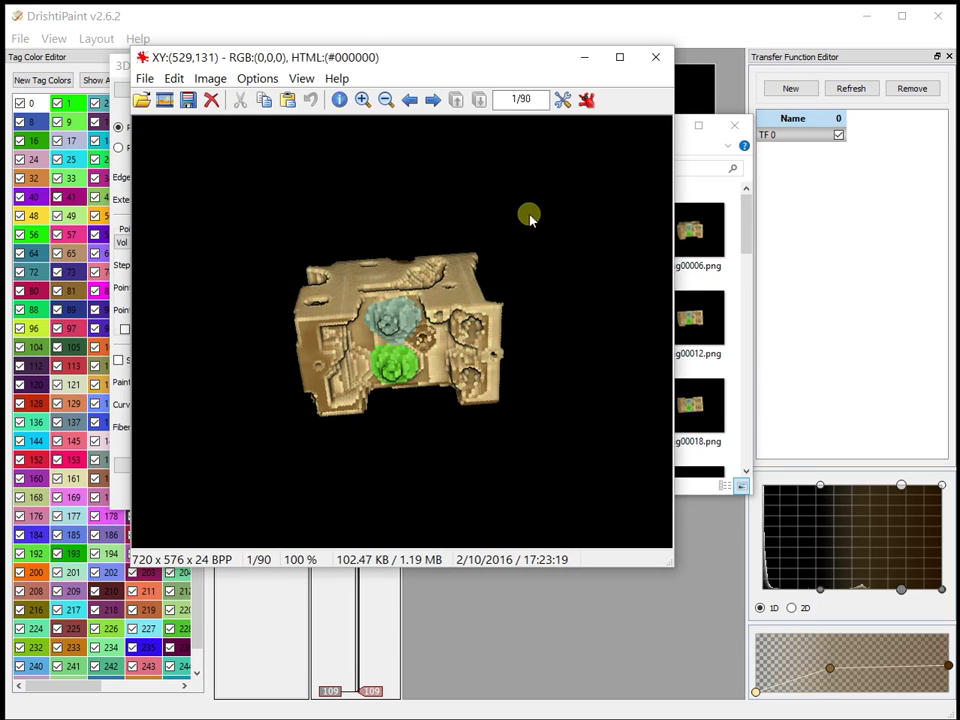
Close IrfanView and drag Explorer aside to reveal the golden point-rendered engine preview.
click(655, 57)
drag(489, 124, 574, 124)
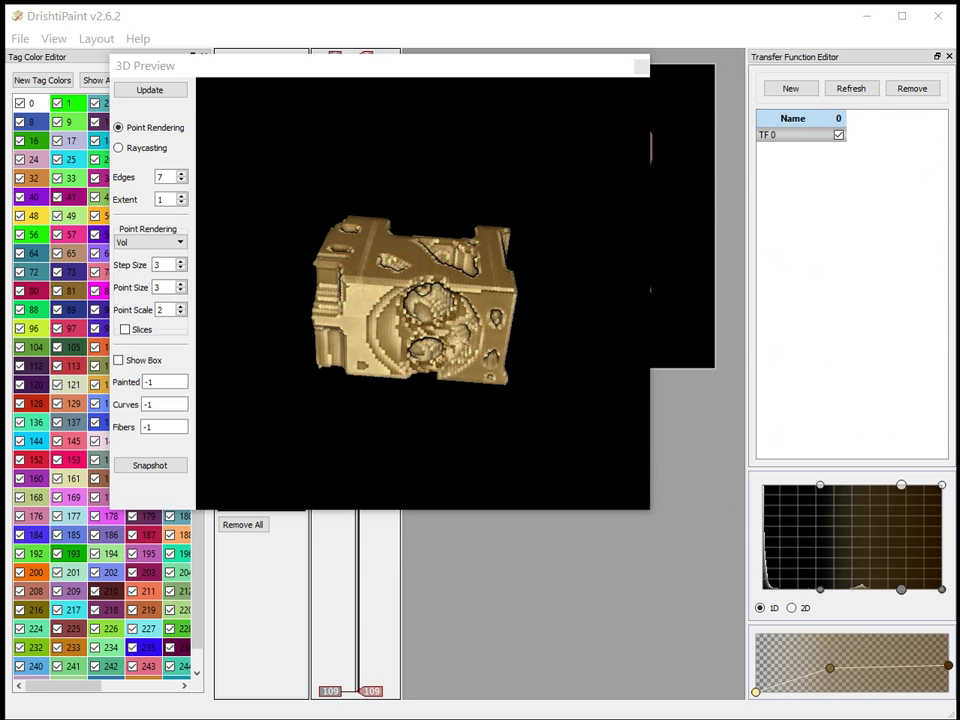